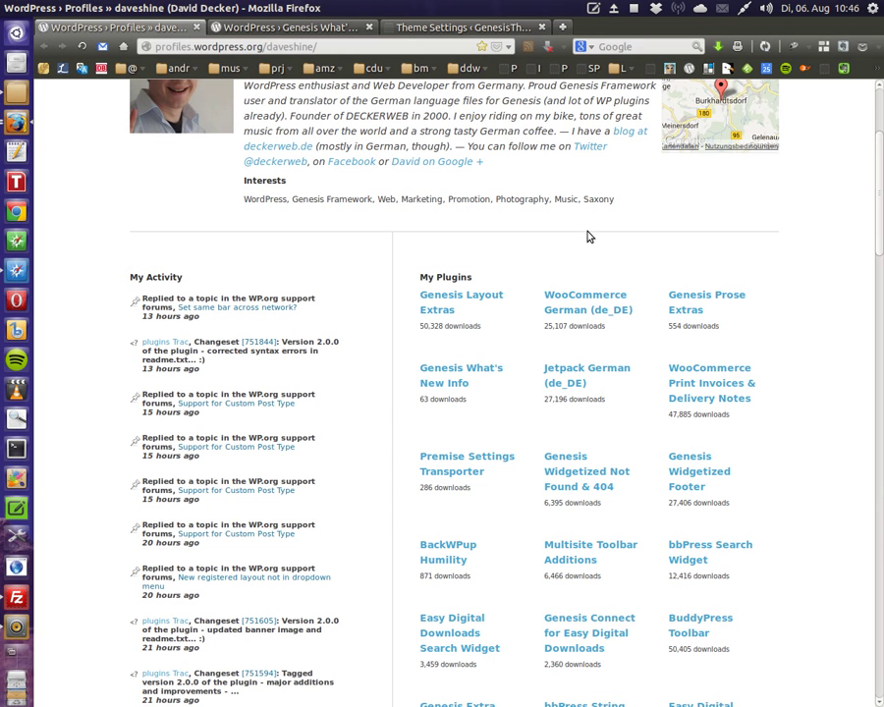
Step: Look over the author's plugin list and read the Description page of the Genesis What's New Info plugin on WordPress.org
{"action": "scroll", "coordinate": [586, 236], "scroll_direction": "down", "scroll_amount": 2}
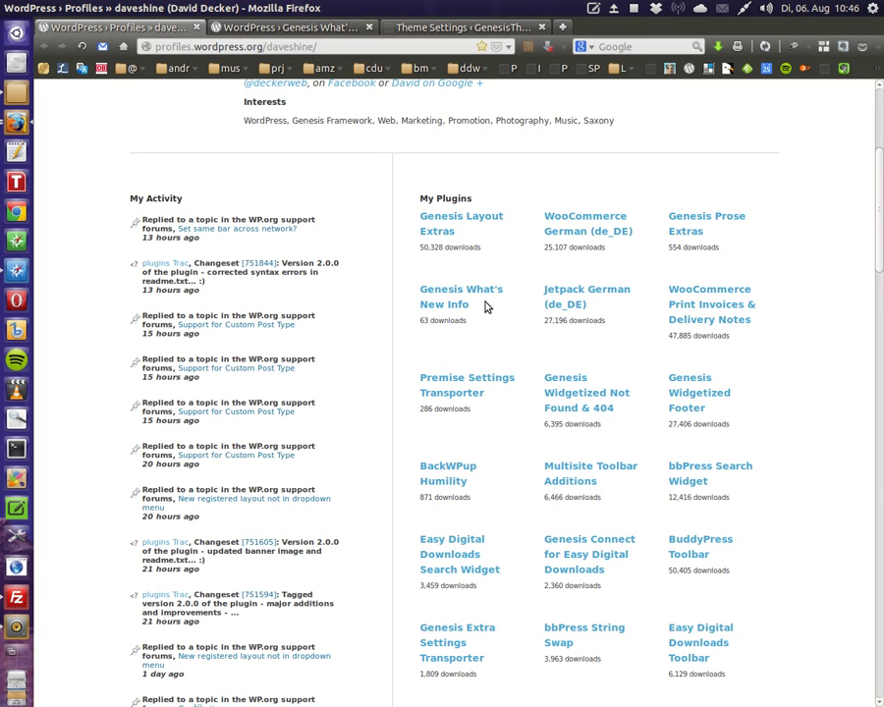
{"action": "left_click", "coordinate": [285, 26]}
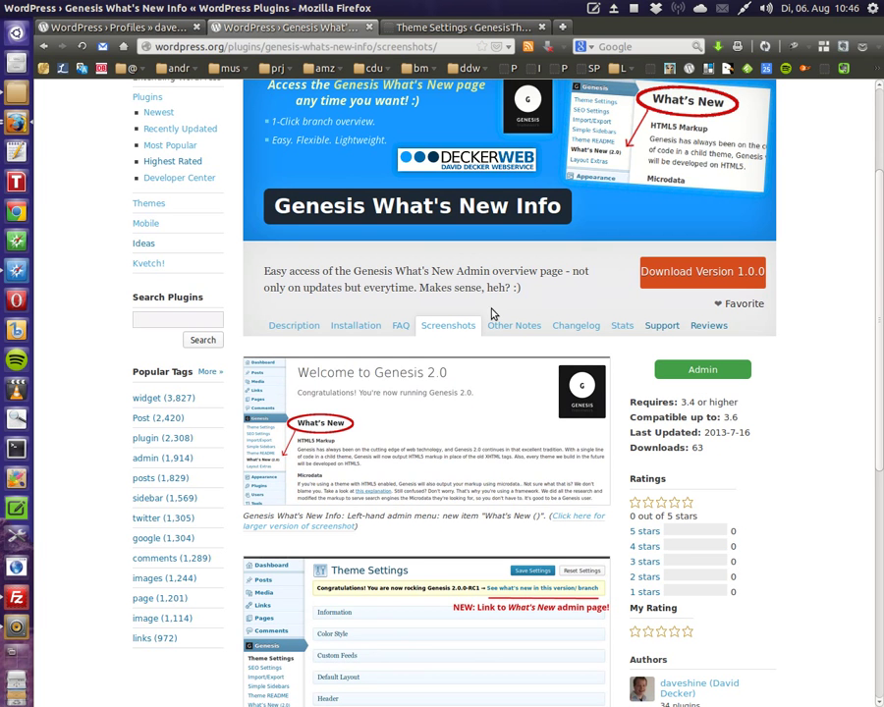
{"action": "left_click", "coordinate": [304, 327]}
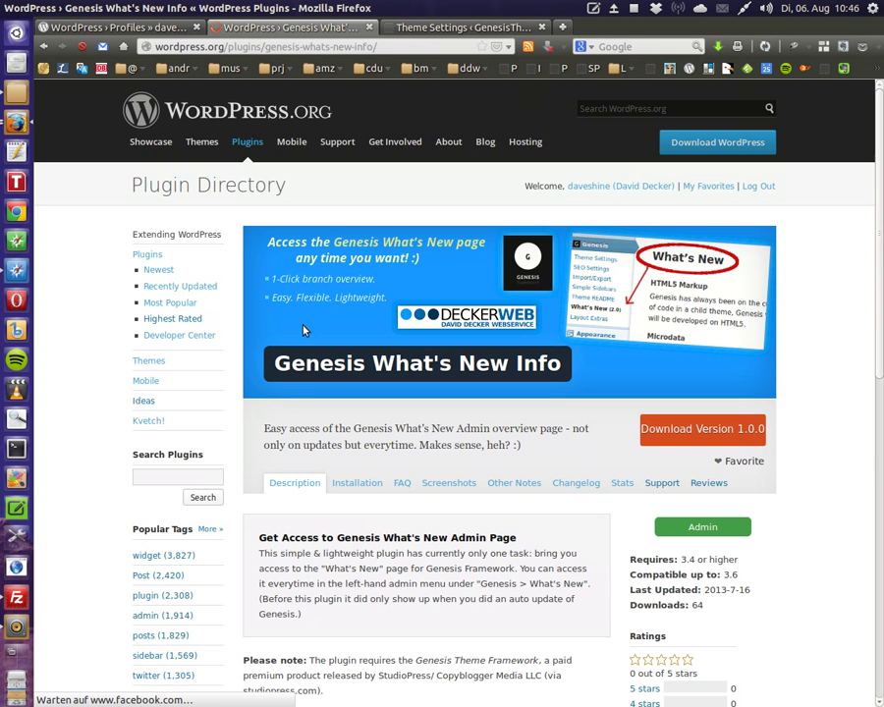
{"action": "scroll", "coordinate": [434, 296], "scroll_direction": "down", "scroll_amount": 6}
{"action": "scroll", "coordinate": [444, 303], "scroll_direction": "up", "scroll_amount": 4}
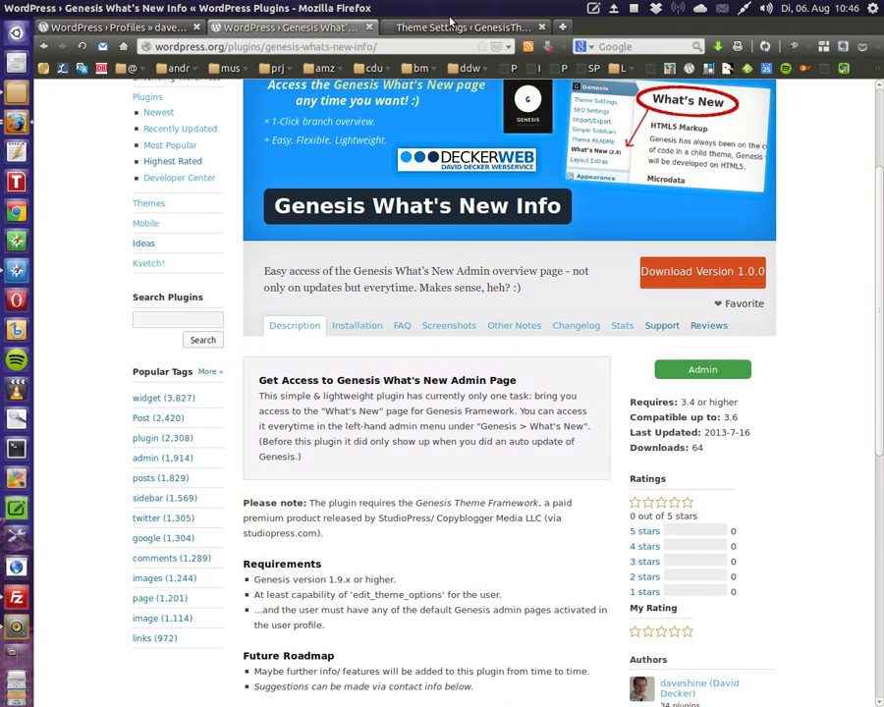
Step: Open the Install Plugins page of the GenesisThemes site in a new browser tab and switch to it
{"action": "left_click", "coordinate": [444, 29]}
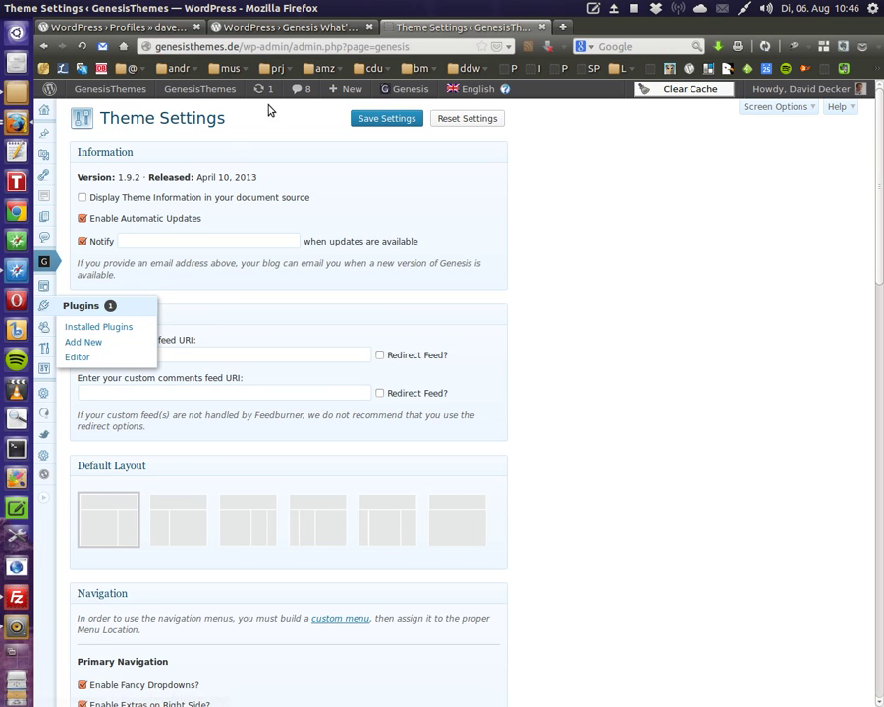
{"action": "mouse_move", "coordinate": [355, 93]}
{"action": "right_click", "coordinate": [359, 267]}
{"action": "left_click", "coordinate": [462, 276]}
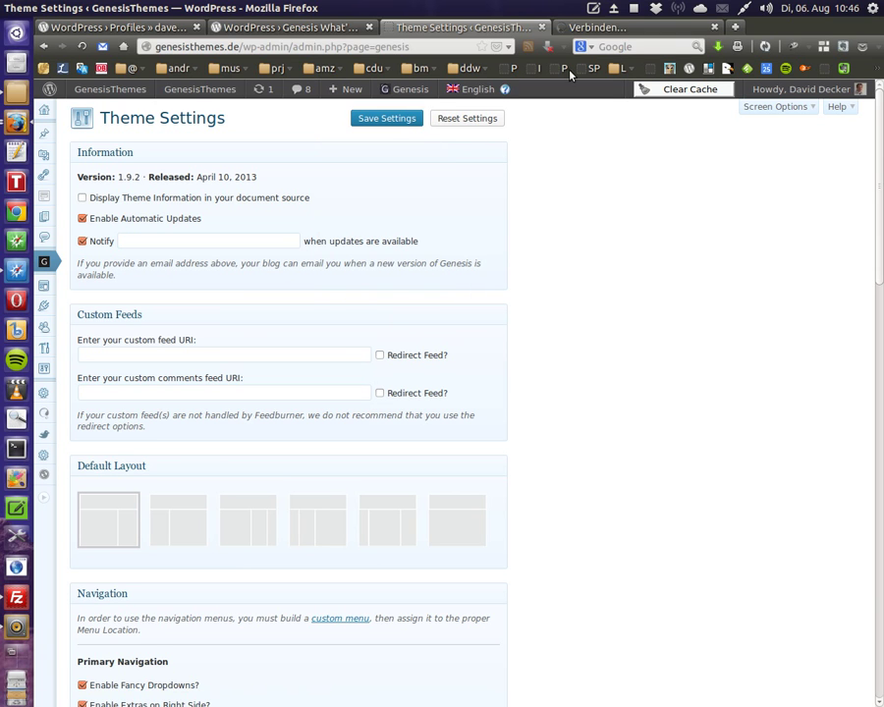
{"action": "left_click", "coordinate": [599, 28]}
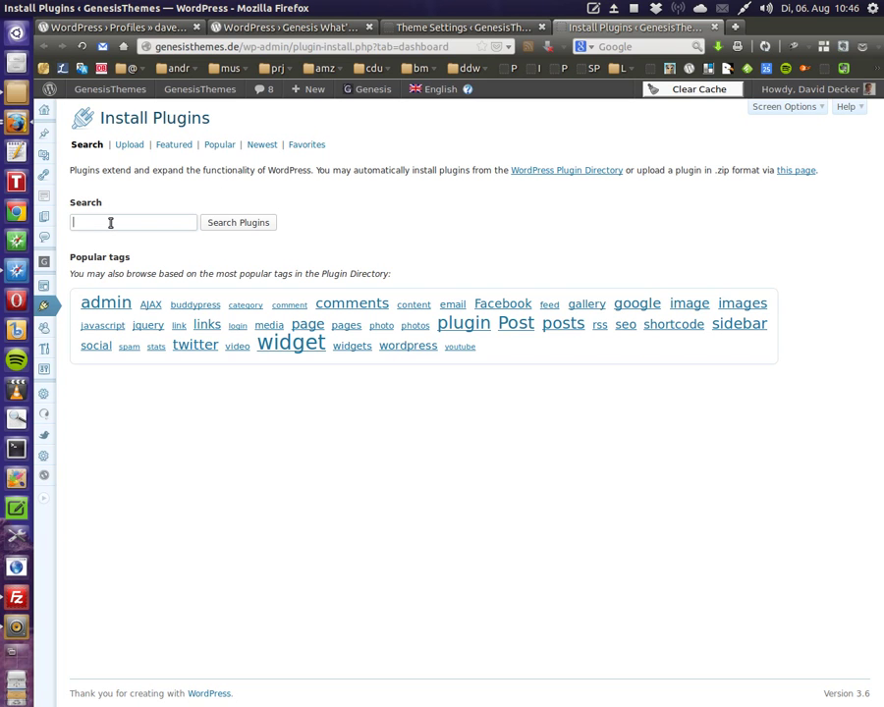
Step: Search the plugin directory for "genesis what's new"
{"action": "type", "text": "genesis w"}
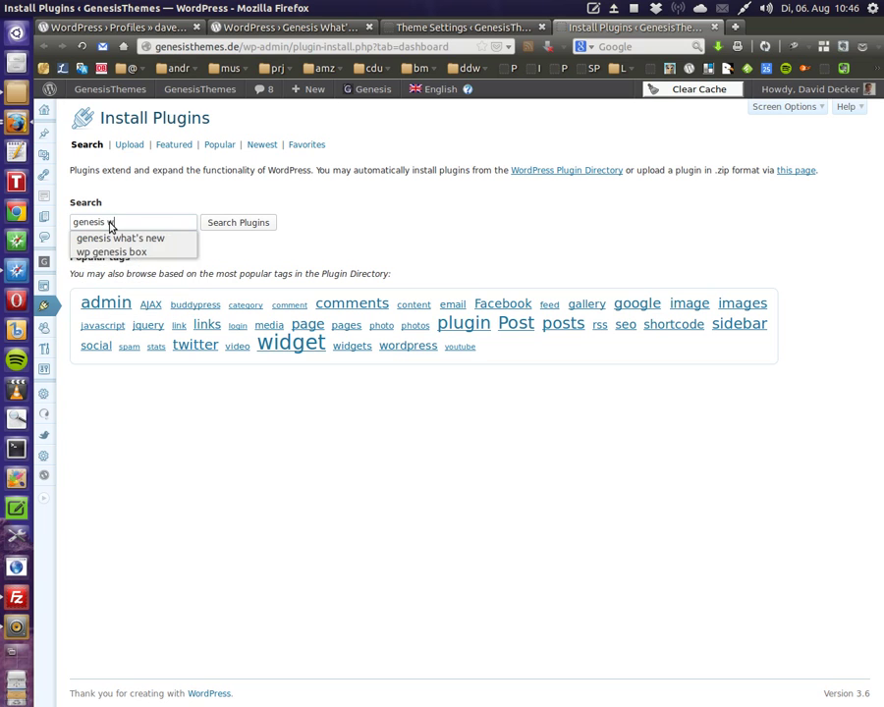
{"action": "left_click", "coordinate": [123, 236]}
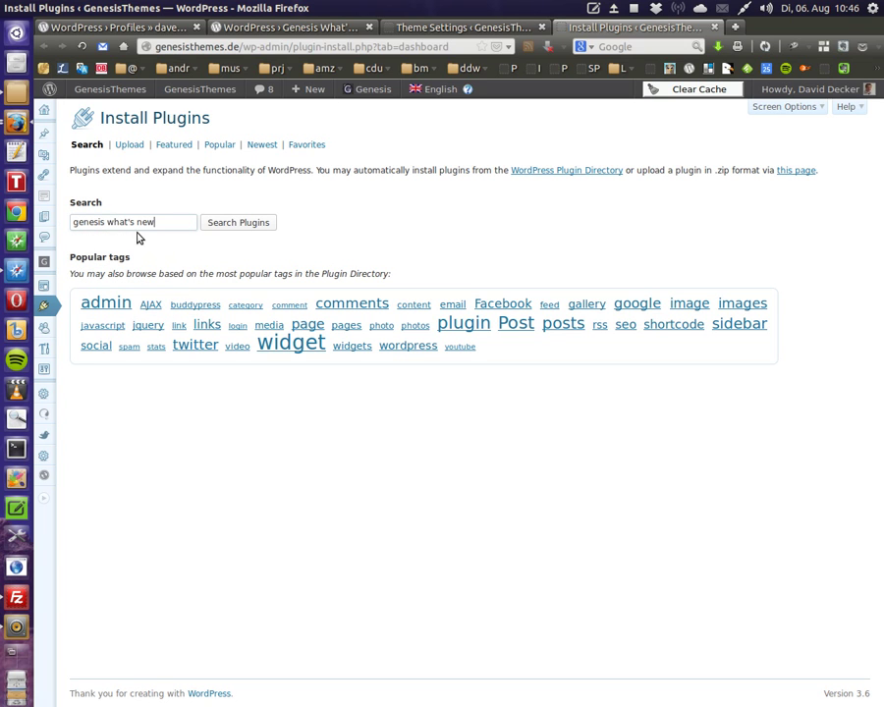
{"action": "left_click", "coordinate": [259, 225]}
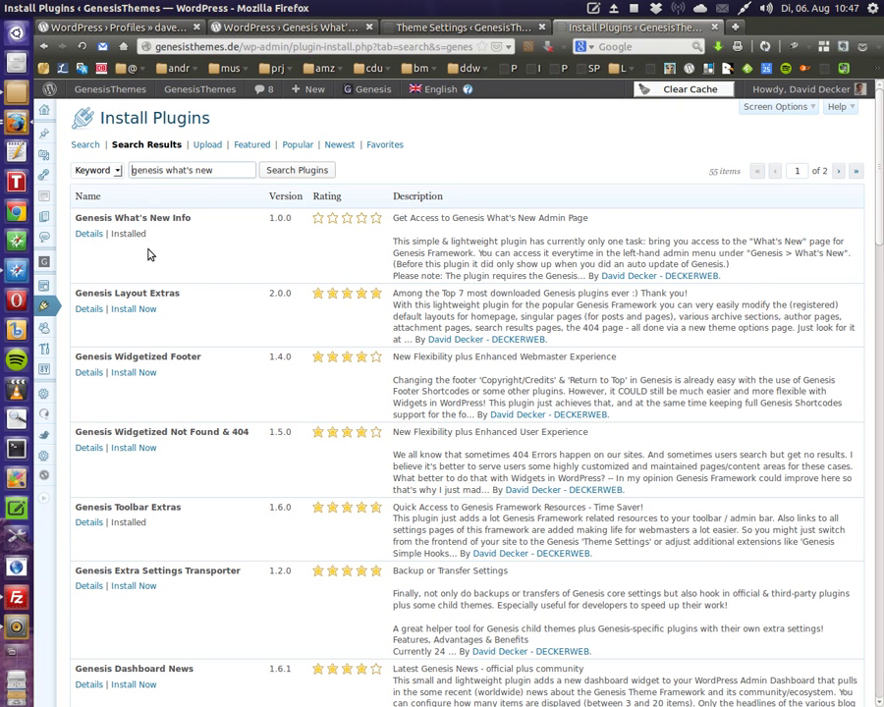
Step: Find Genesis What's New Info among the site's installed plugins and activate it
{"action": "mouse_move", "coordinate": [43, 306]}
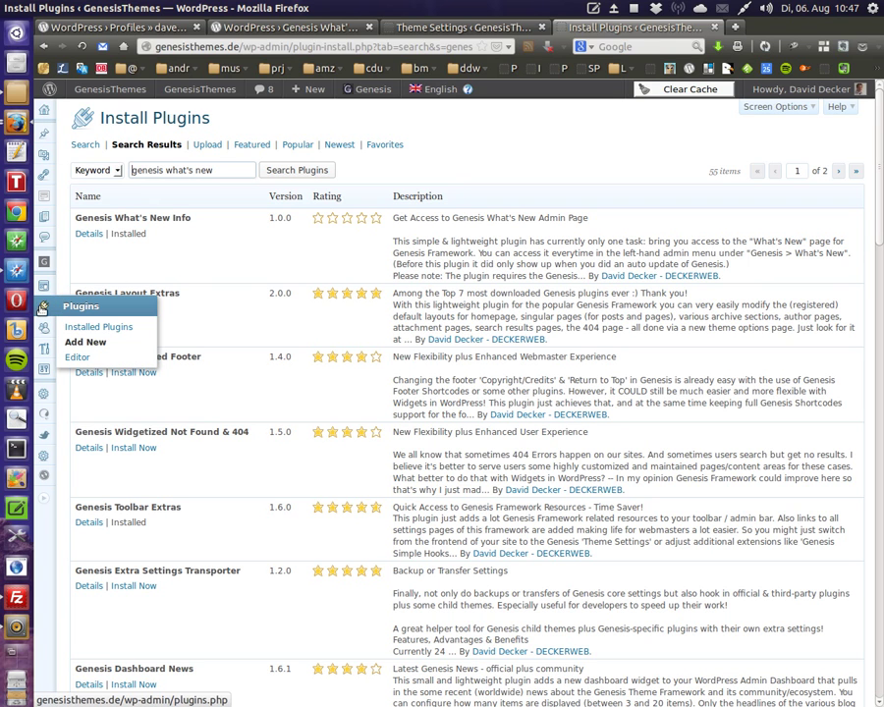
{"action": "left_click", "coordinate": [68, 330]}
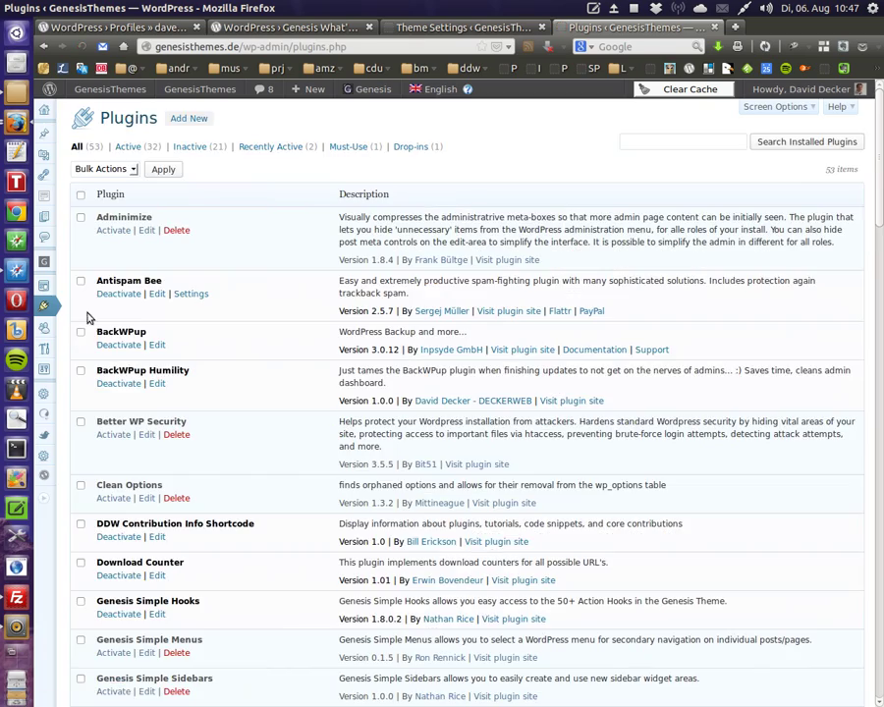
{"action": "scroll", "coordinate": [173, 254], "scroll_direction": "down", "scroll_amount": 9}
{"action": "scroll", "coordinate": [175, 255], "scroll_direction": "up", "scroll_amount": 3}
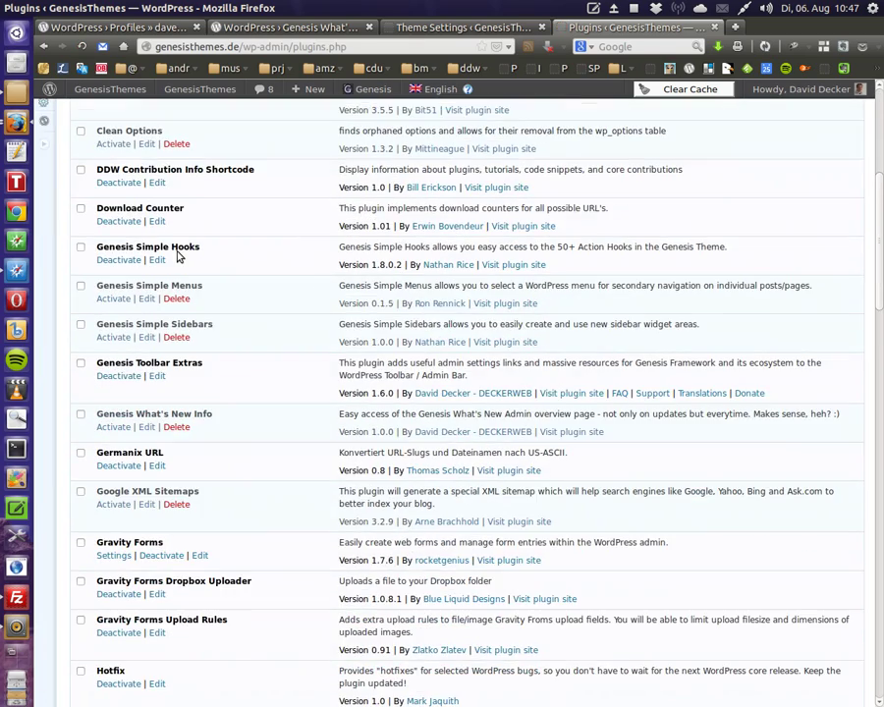
{"action": "scroll", "coordinate": [172, 265], "scroll_direction": "down", "scroll_amount": 2}
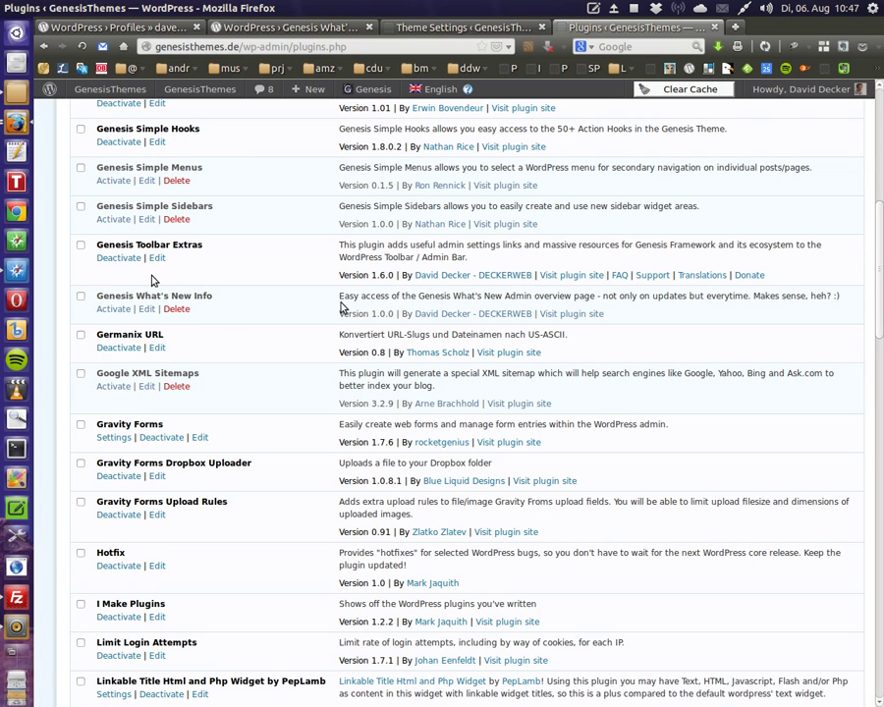
{"action": "left_click", "coordinate": [115, 310]}
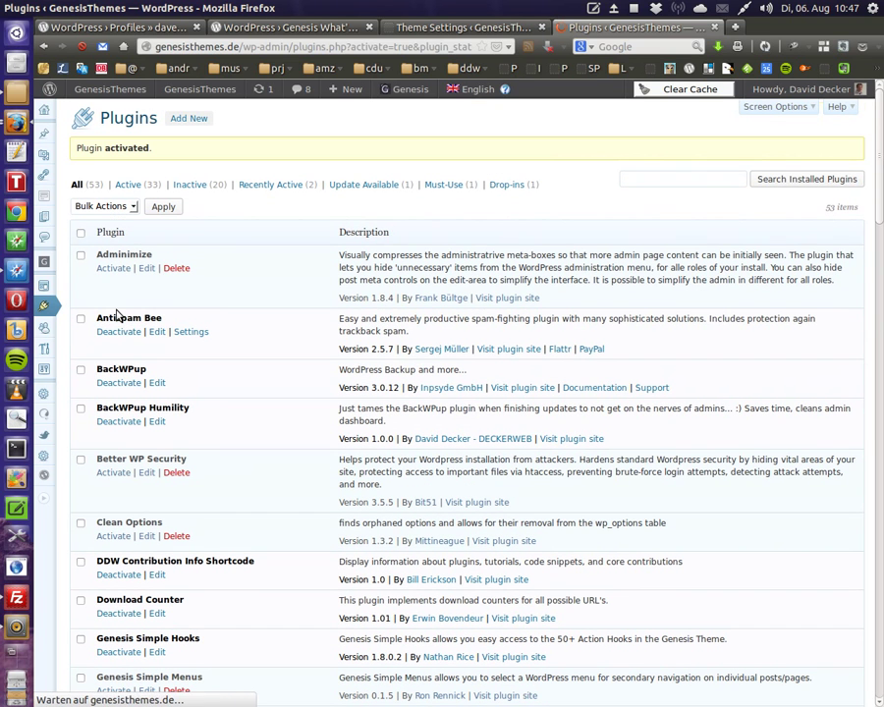
Step: Reload the Genesis Theme Settings page and open the What's New (1.9) page from the Genesis admin section
{"action": "left_click", "coordinate": [424, 31]}
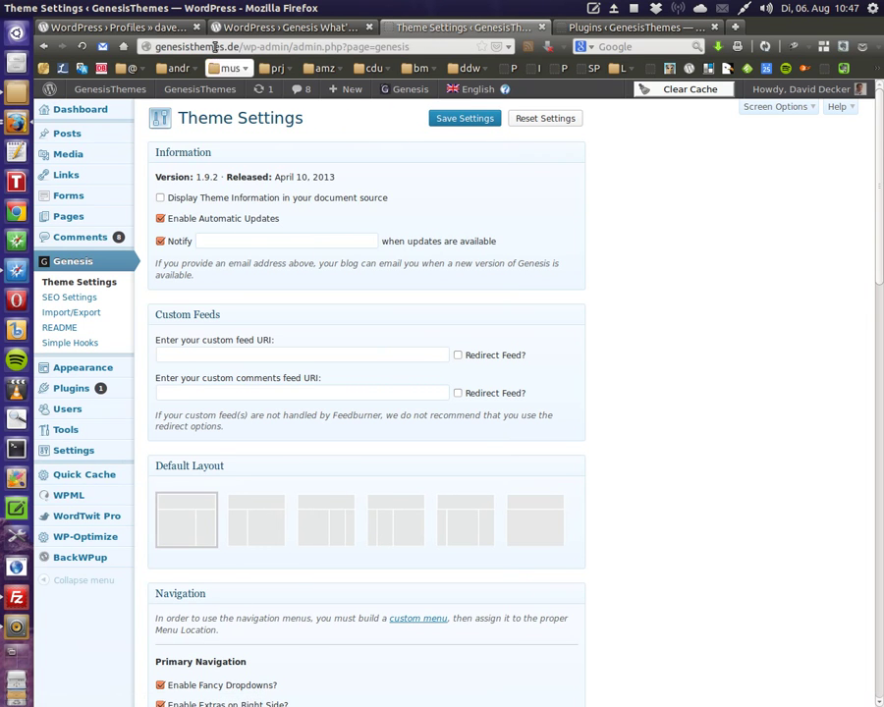
{"action": "left_click", "coordinate": [82, 47]}
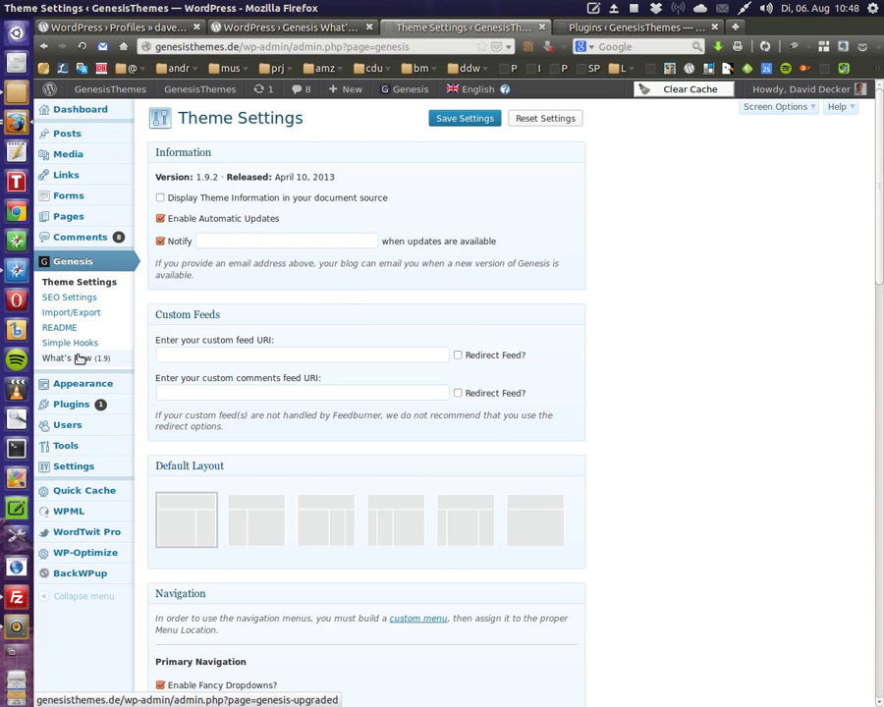
{"action": "left_click", "coordinate": [79, 357]}
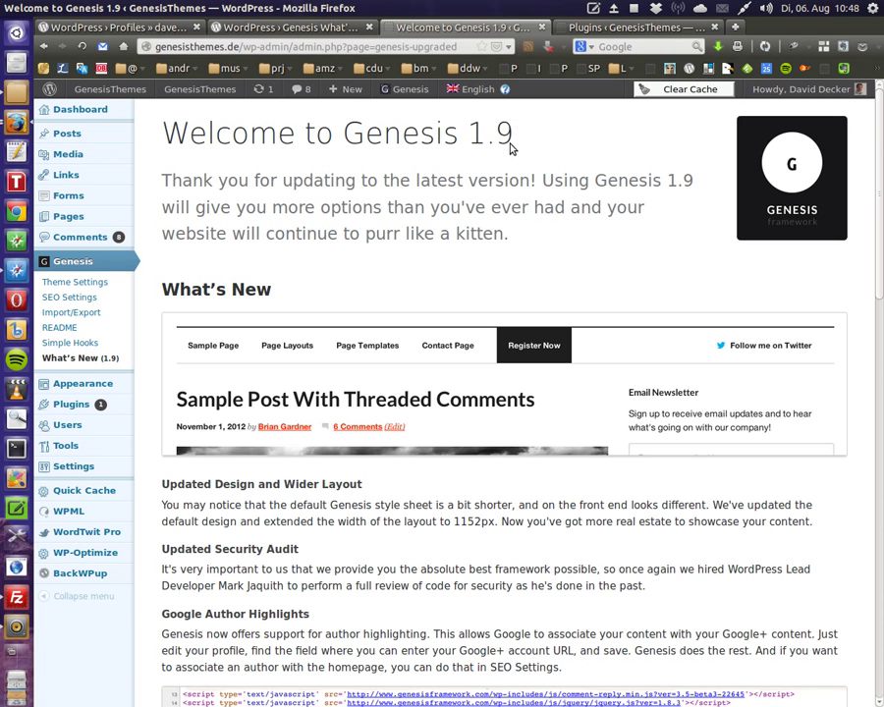
Step: Read through the Genesis 1.9 What's New page down to its contributors and settings links, and recheck the plugin's directory description
{"action": "scroll", "coordinate": [858, 249], "scroll_direction": "down", "scroll_amount": 7}
{"action": "scroll", "coordinate": [641, 322], "scroll_direction": "up", "scroll_amount": 6}
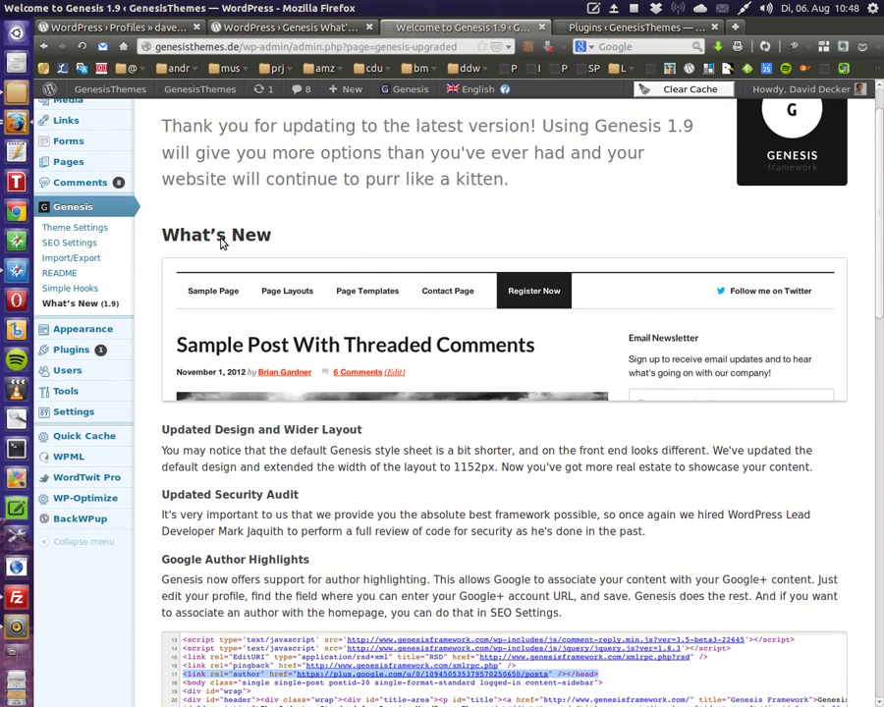
{"action": "scroll", "coordinate": [349, 441], "scroll_direction": "down", "scroll_amount": 8}
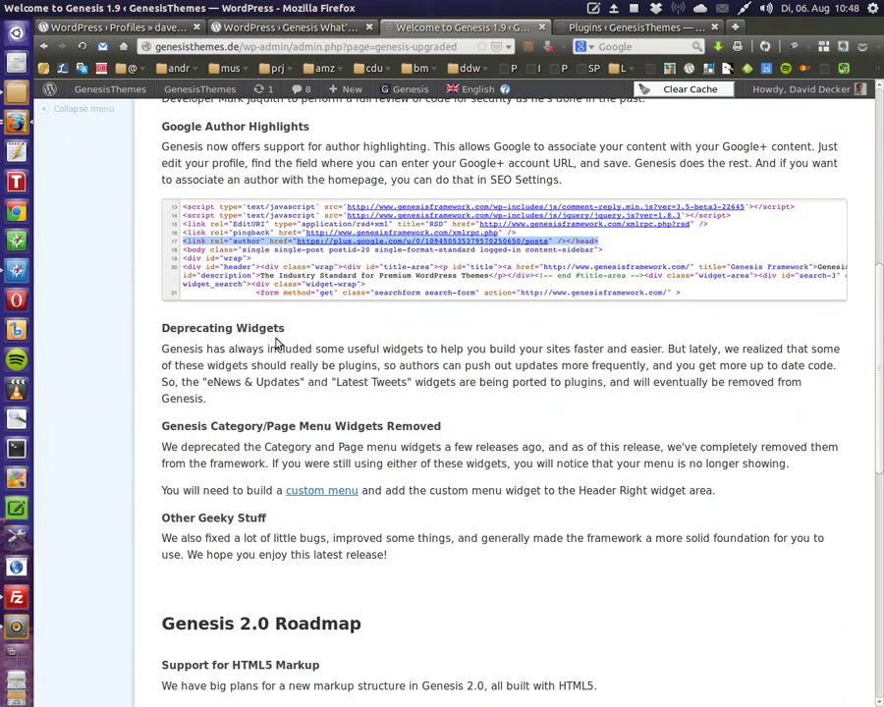
{"action": "scroll", "coordinate": [293, 339], "scroll_direction": "down", "scroll_amount": 3}
{"action": "scroll", "coordinate": [294, 392], "scroll_direction": "down", "scroll_amount": 3}
{"action": "scroll", "coordinate": [377, 411], "scroll_direction": "down", "scroll_amount": 4}
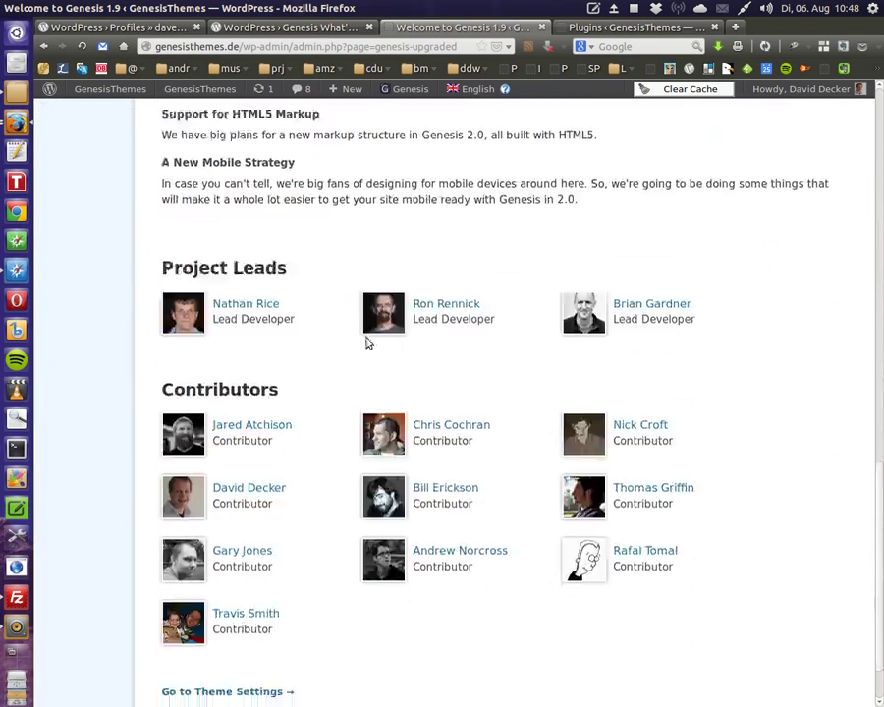
{"action": "scroll", "coordinate": [511, 609], "scroll_direction": "down", "scroll_amount": 2}
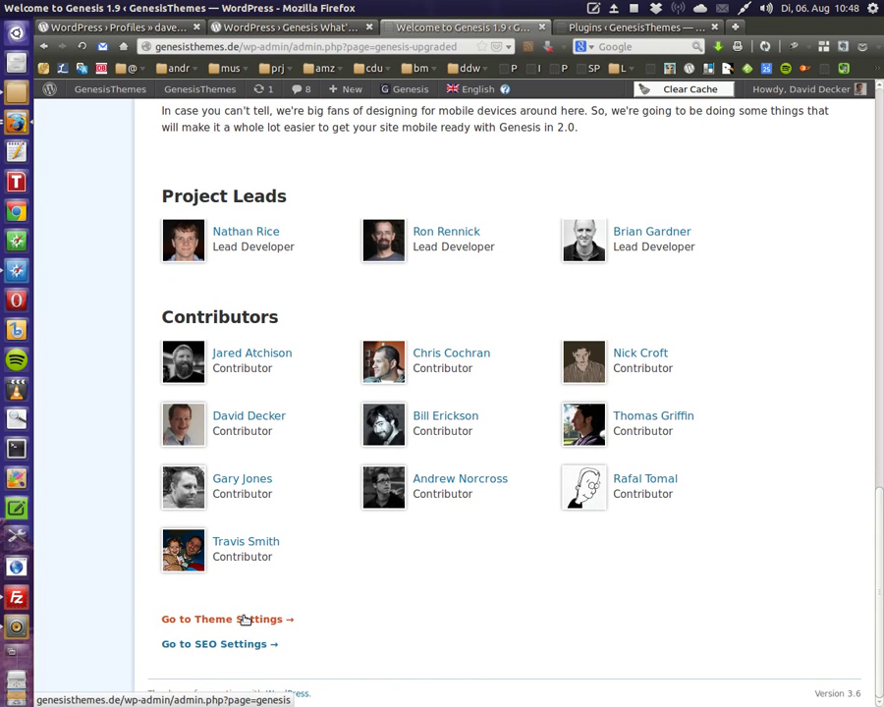
{"action": "left_click_drag", "start_coordinate": [881, 605], "coordinate": [747, 167]}
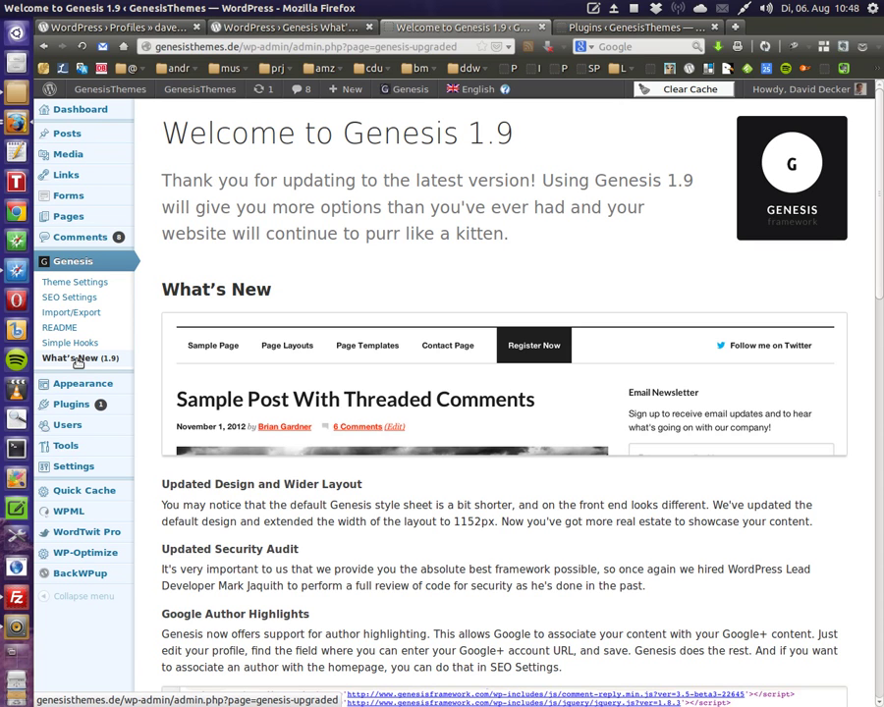
{"action": "left_click", "coordinate": [284, 26]}
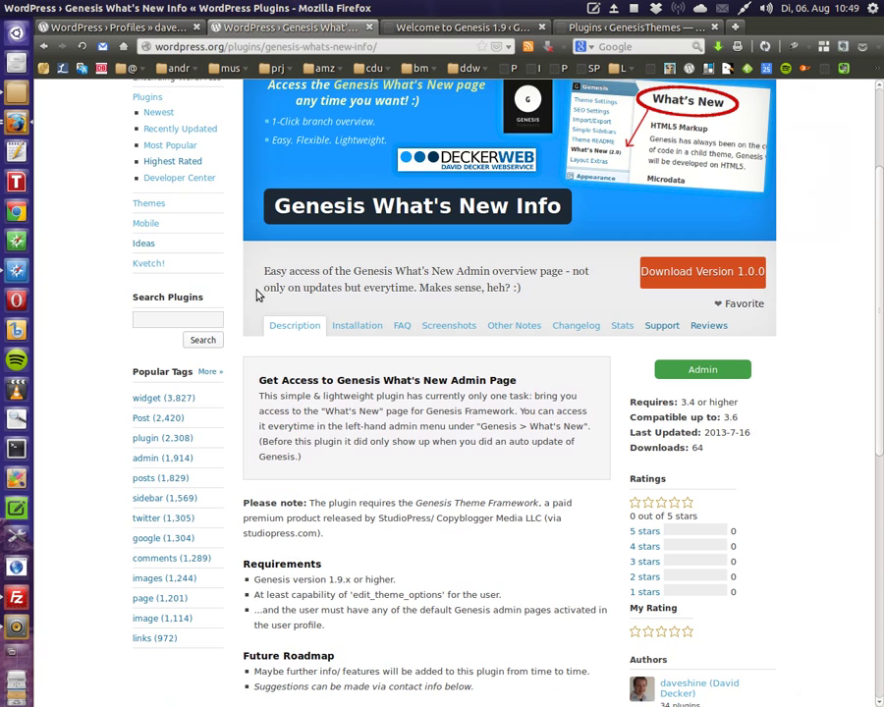
{"action": "left_click", "coordinate": [462, 27]}
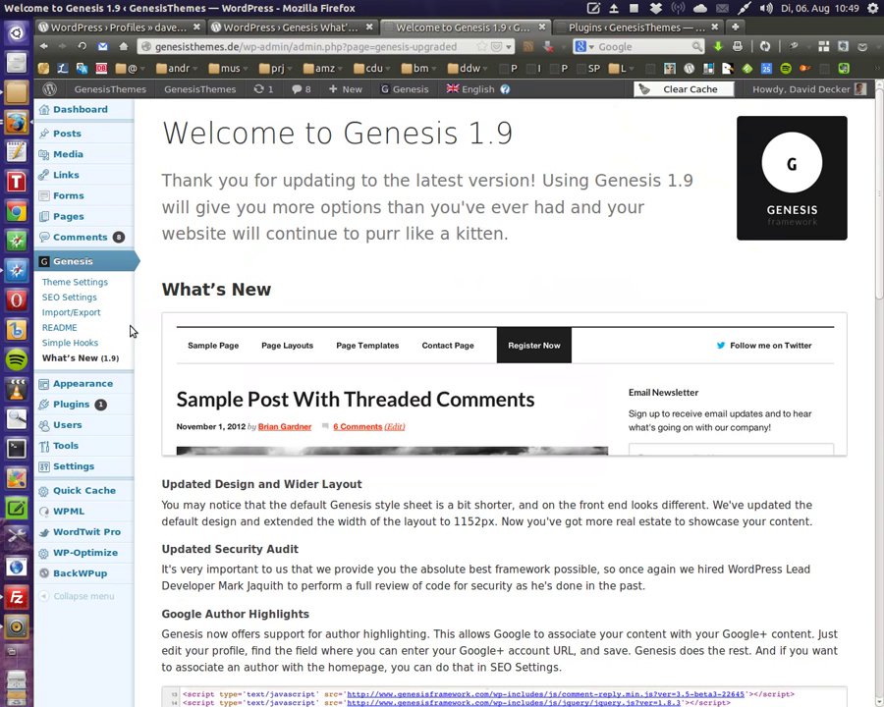
Step: Switch to FileZilla and open the local genesis_200-rc2 folder
{"action": "left_click", "coordinate": [15, 597]}
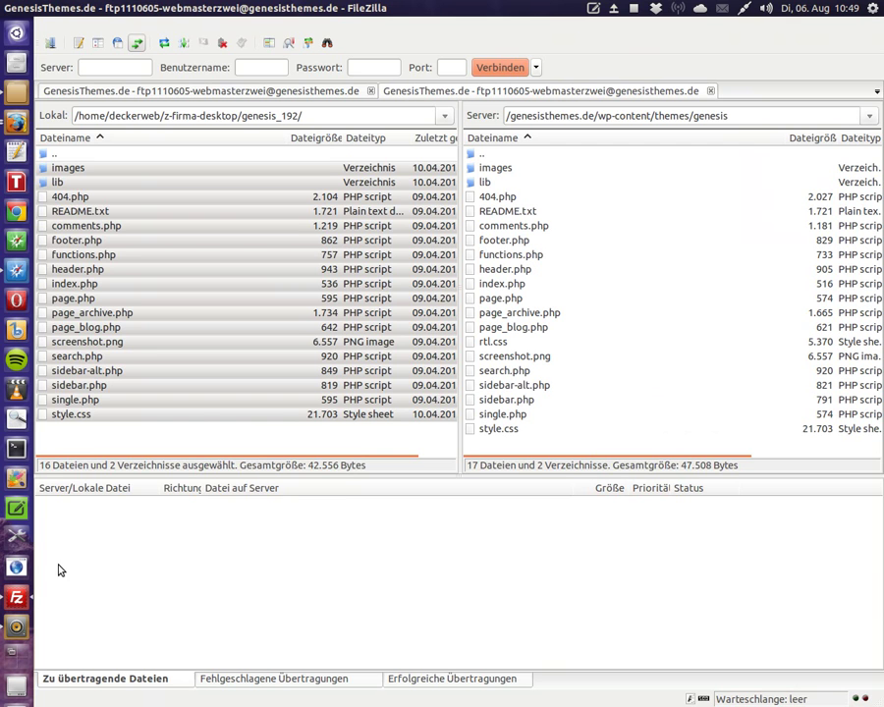
{"action": "double_click", "coordinate": [100, 156]}
{"action": "double_click", "coordinate": [99, 346]}
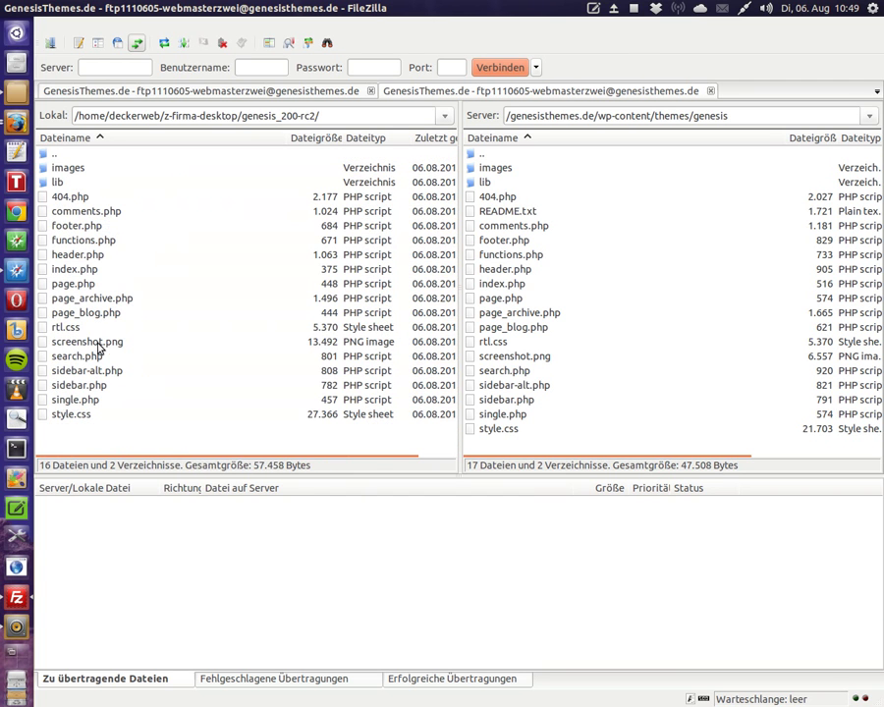
Step: Upload all files and folders of genesis_200-rc2 to the server's /genesisthemes.de/wp-content/themes/genesis folder
{"action": "left_click", "coordinate": [78, 228]}
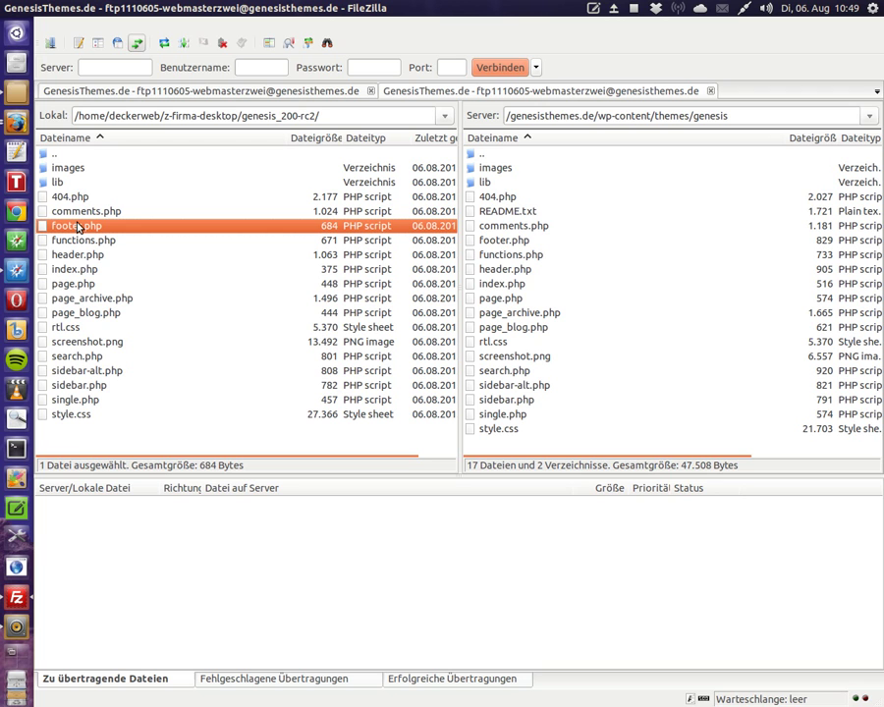
{"action": "key", "text": "ctrl+a"}
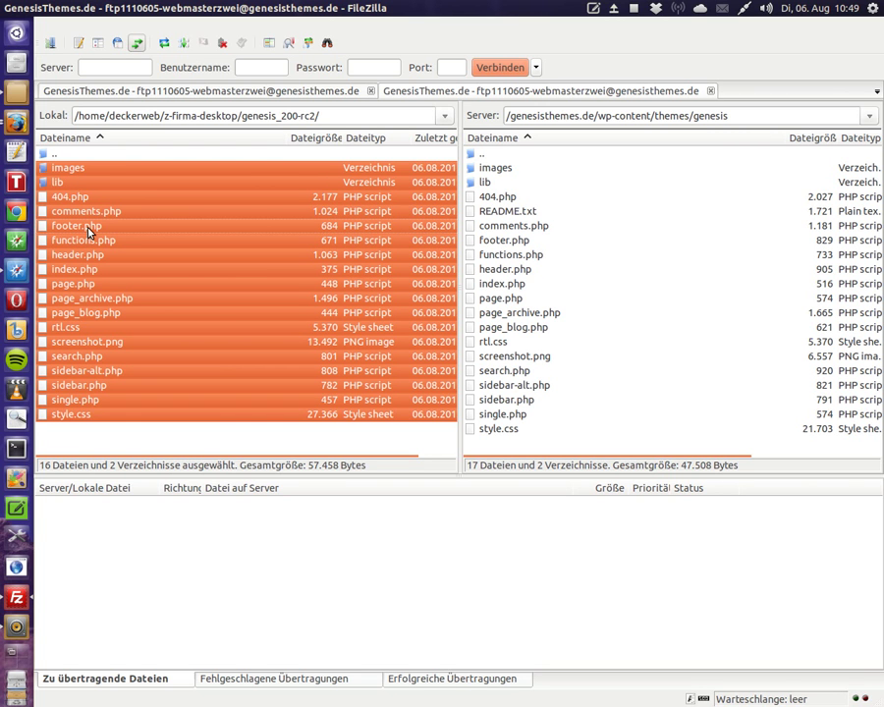
{"action": "right_click", "coordinate": [88, 232]}
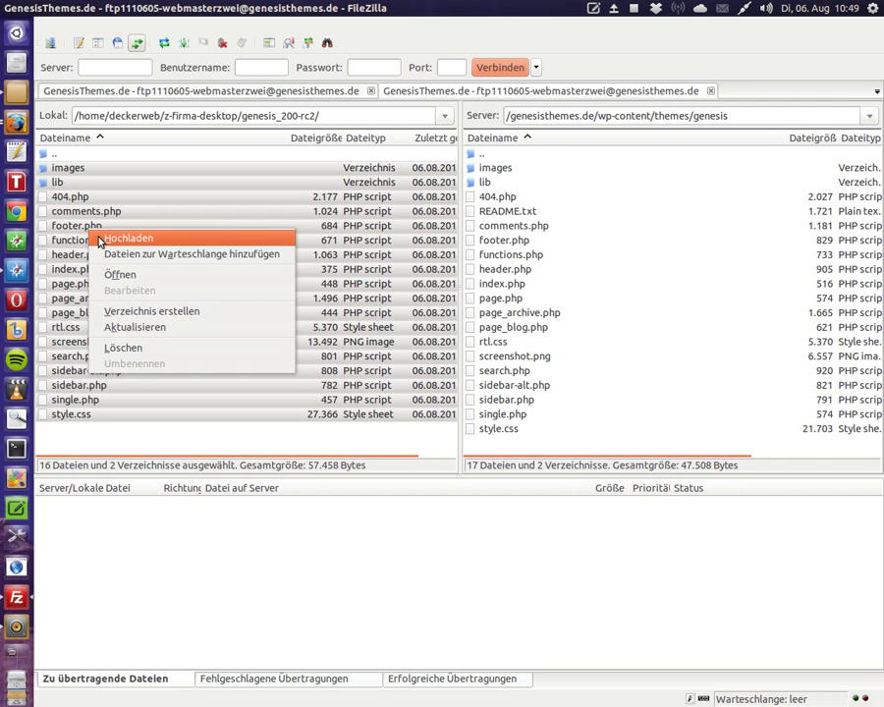
{"action": "left_click", "coordinate": [125, 239]}
{"action": "left_click", "coordinate": [450, 428]}
{"action": "left_click", "coordinate": [459, 448]}
{"action": "left_click", "coordinate": [425, 498]}
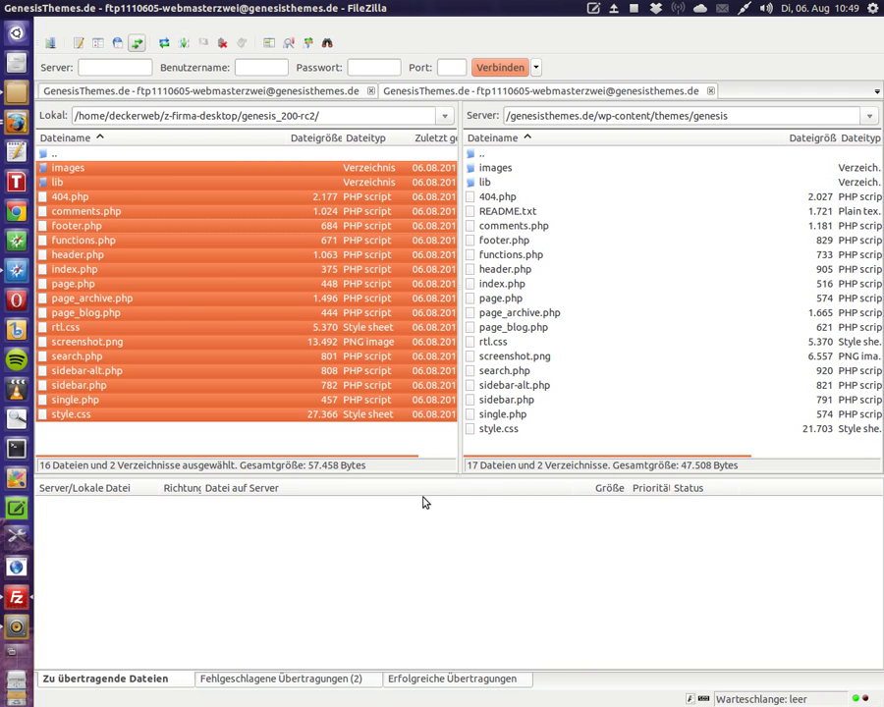
Step: Put the failed transfers back into the upload queue and process the queue
{"action": "left_click", "coordinate": [254, 680]}
{"action": "right_click", "coordinate": [236, 521]}
{"action": "left_click", "coordinate": [238, 527]}
{"action": "right_click", "coordinate": [251, 518]}
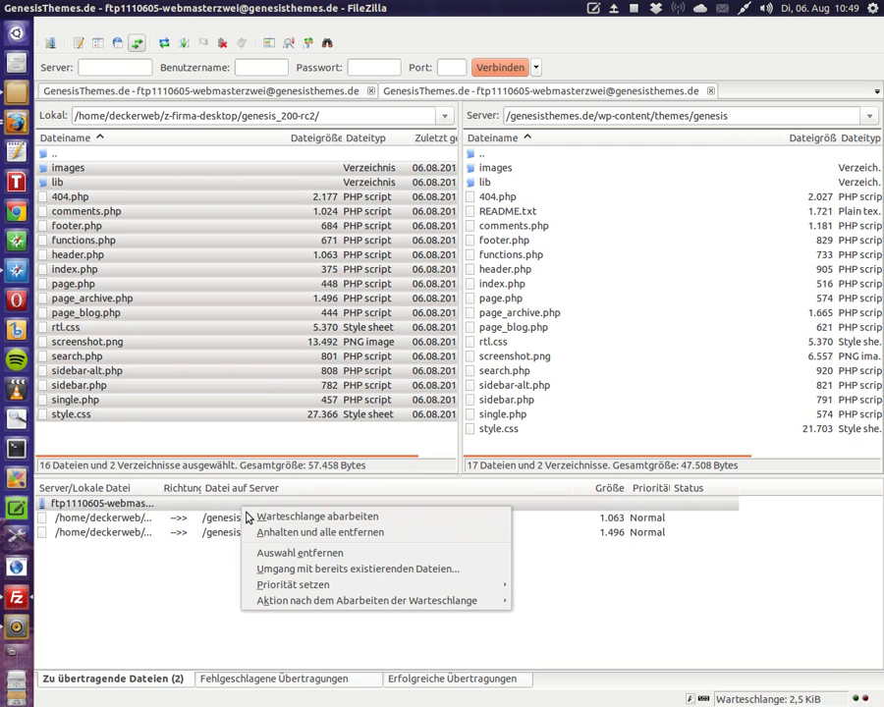
{"action": "left_click", "coordinate": [257, 519]}
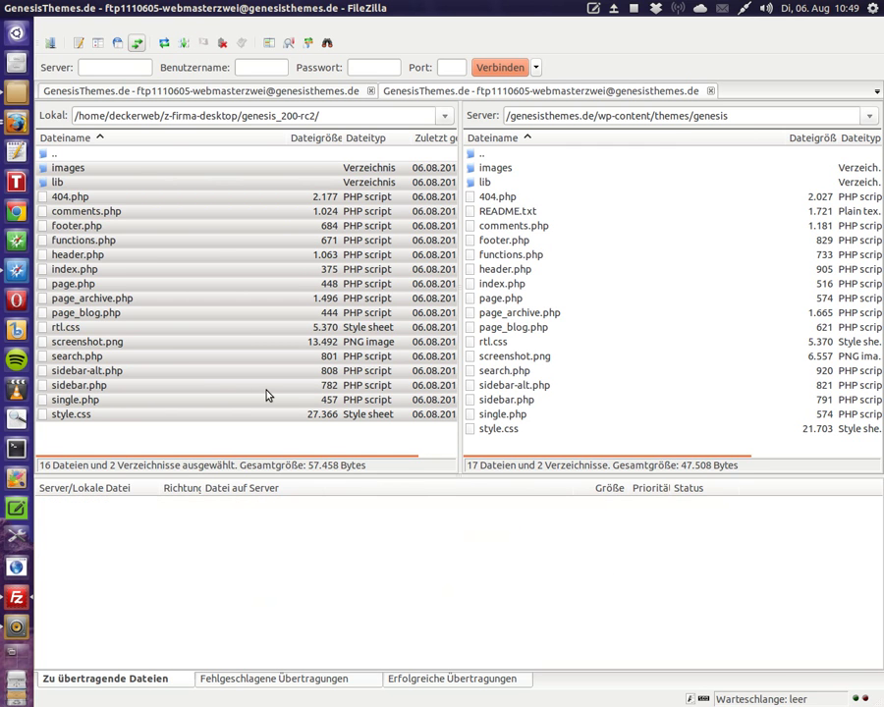
Step: Switch to Firefox and open the WordPress Dashboard to trigger the Genesis upgrade to 2.0.0-RC2
{"action": "left_click", "coordinate": [17, 119]}
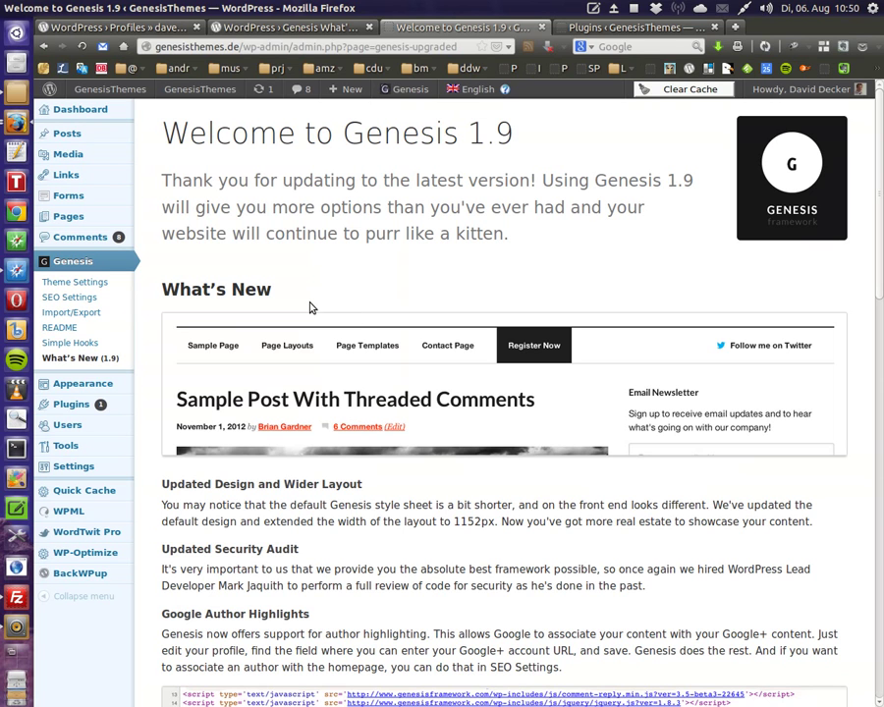
{"action": "mouse_move", "coordinate": [92, 114]}
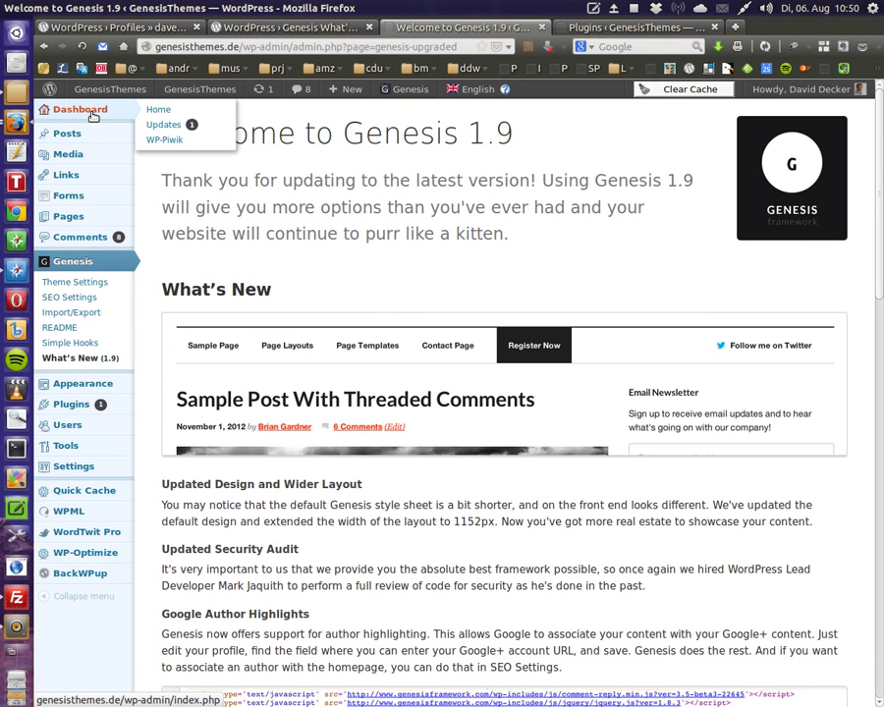
{"action": "left_click", "coordinate": [91, 115]}
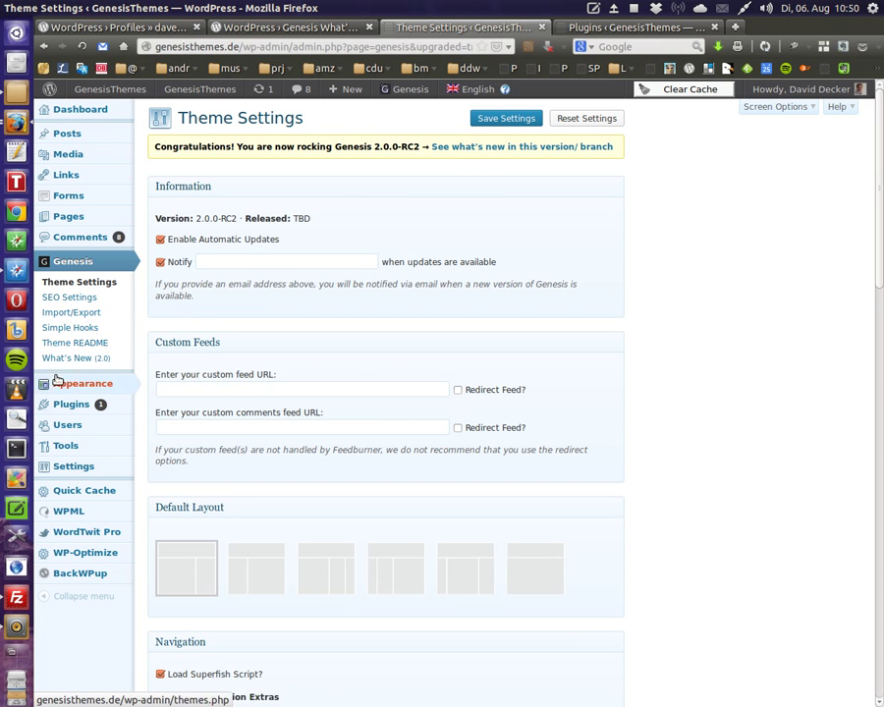
Step: Open the what's-new page linked in the Genesis upgrade notice and skim its sections down to the contributors
{"action": "left_click", "coordinate": [501, 149]}
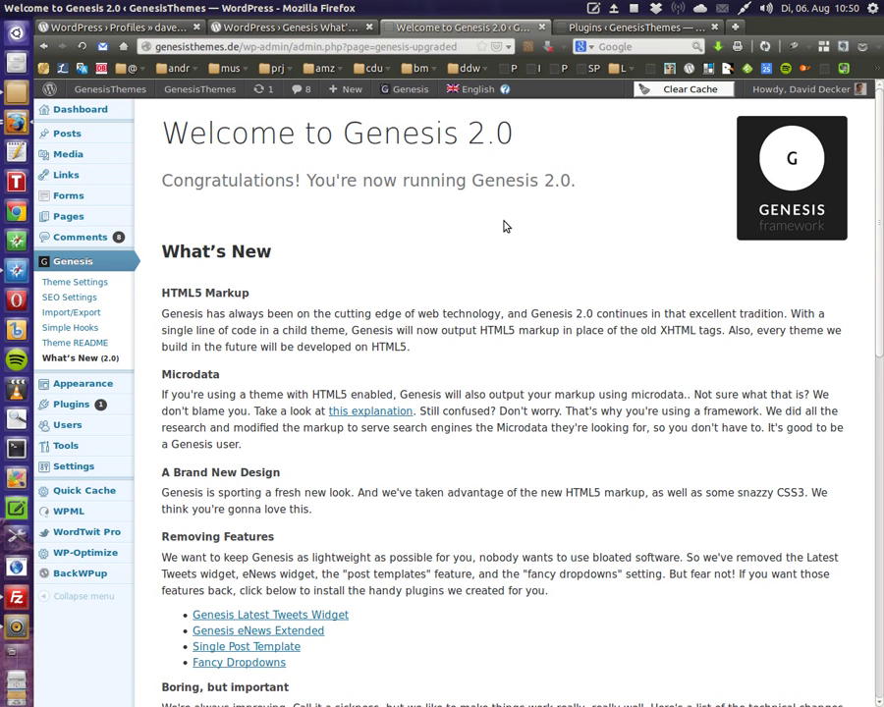
{"action": "scroll", "coordinate": [505, 225], "scroll_direction": "down", "scroll_amount": 4}
{"action": "scroll", "coordinate": [505, 216], "scroll_direction": "down", "scroll_amount": 3}
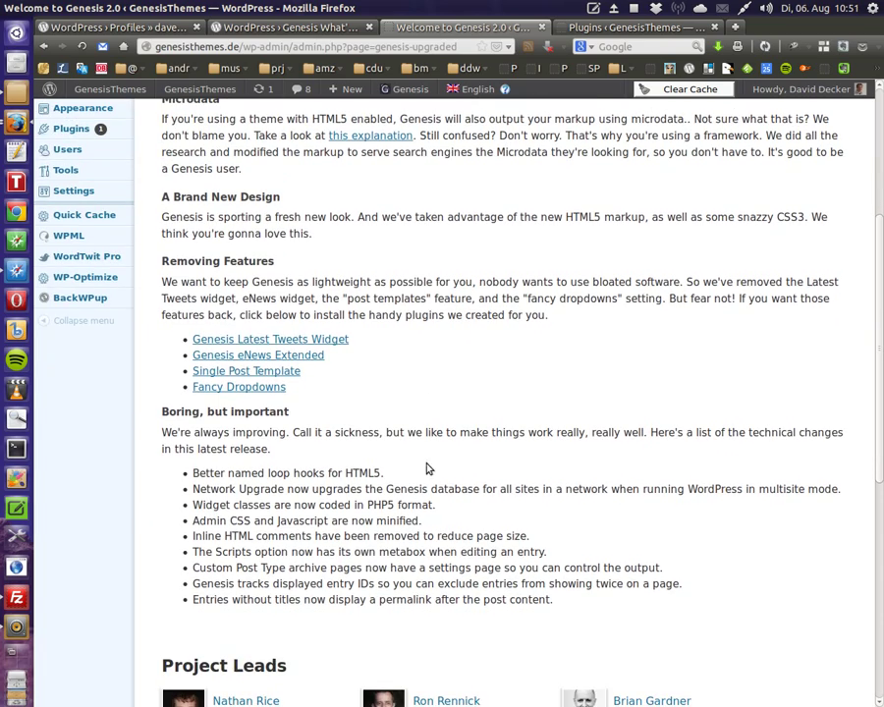
{"action": "scroll", "coordinate": [545, 242], "scroll_direction": "up", "scroll_amount": 3}
{"action": "scroll", "coordinate": [546, 252], "scroll_direction": "up", "scroll_amount": 4}
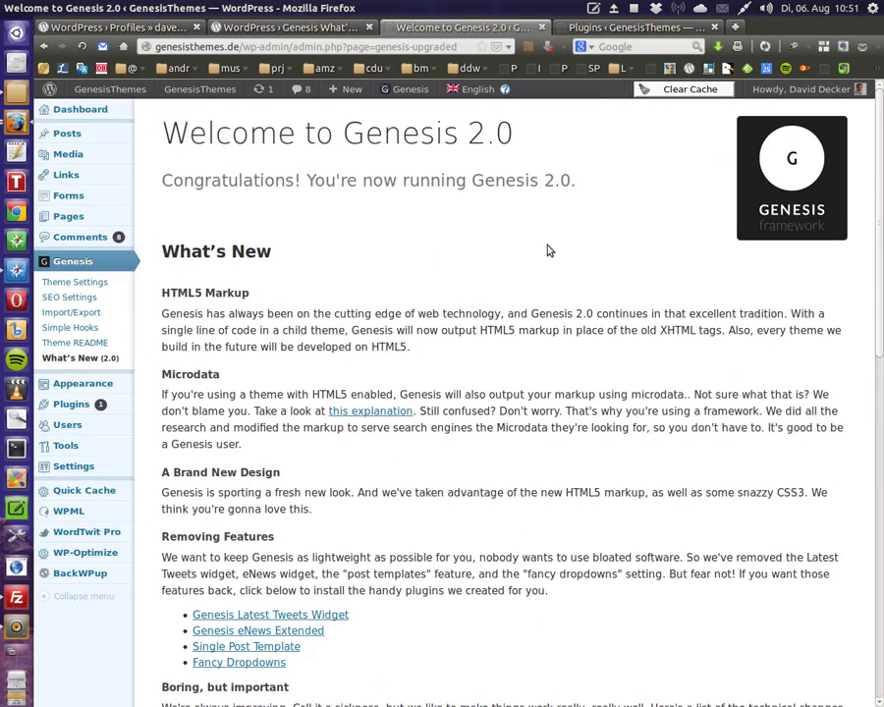
{"action": "scroll", "coordinate": [589, 236], "scroll_direction": "down", "scroll_amount": 1}
{"action": "scroll", "coordinate": [612, 229], "scroll_direction": "down", "scroll_amount": 9}
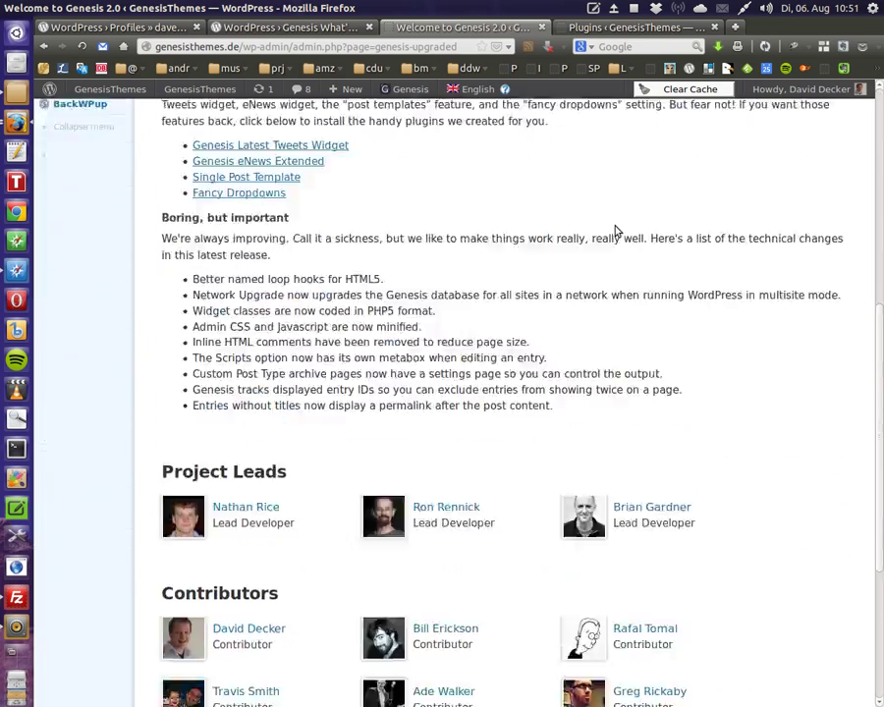
{"action": "scroll", "coordinate": [615, 231], "scroll_direction": "up", "scroll_amount": 3}
{"action": "scroll", "coordinate": [615, 233], "scroll_direction": "up", "scroll_amount": 5}
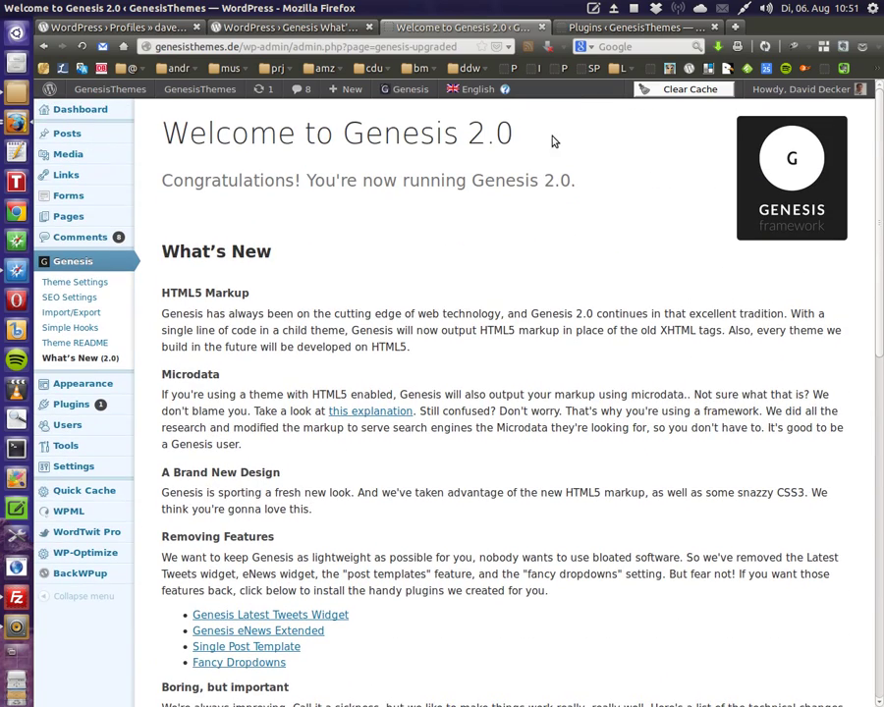
Step: Read the Genesis 2.0 What's New page in detail, from its welcome heading through the feature changes, contributors and settings links
{"action": "left_click_drag", "start_coordinate": [515, 135], "coordinate": [174, 132]}
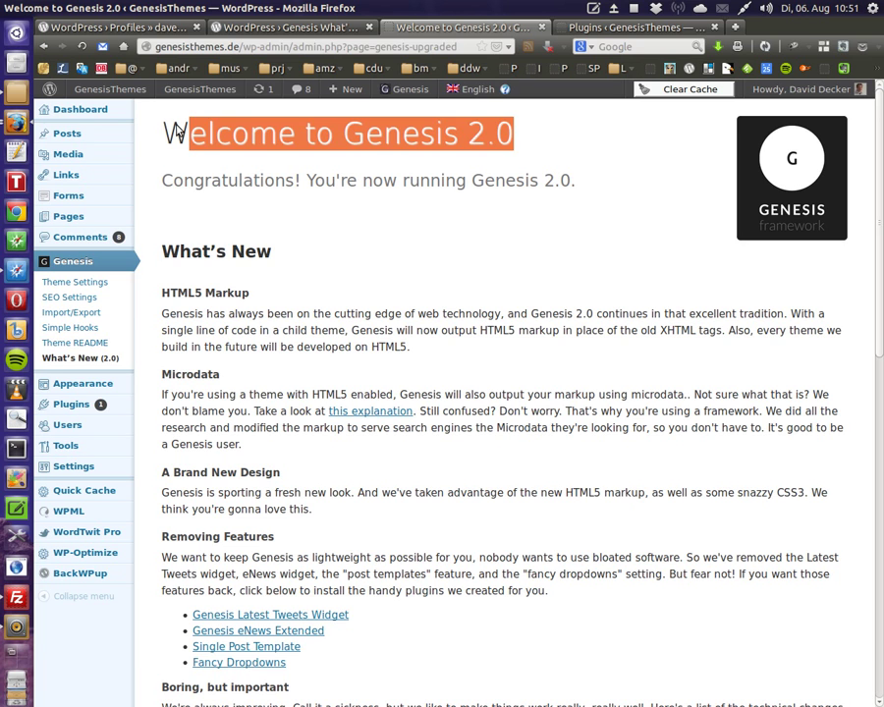
{"action": "left_click", "coordinate": [221, 173]}
{"action": "scroll", "coordinate": [282, 196], "scroll_direction": "down", "scroll_amount": 3}
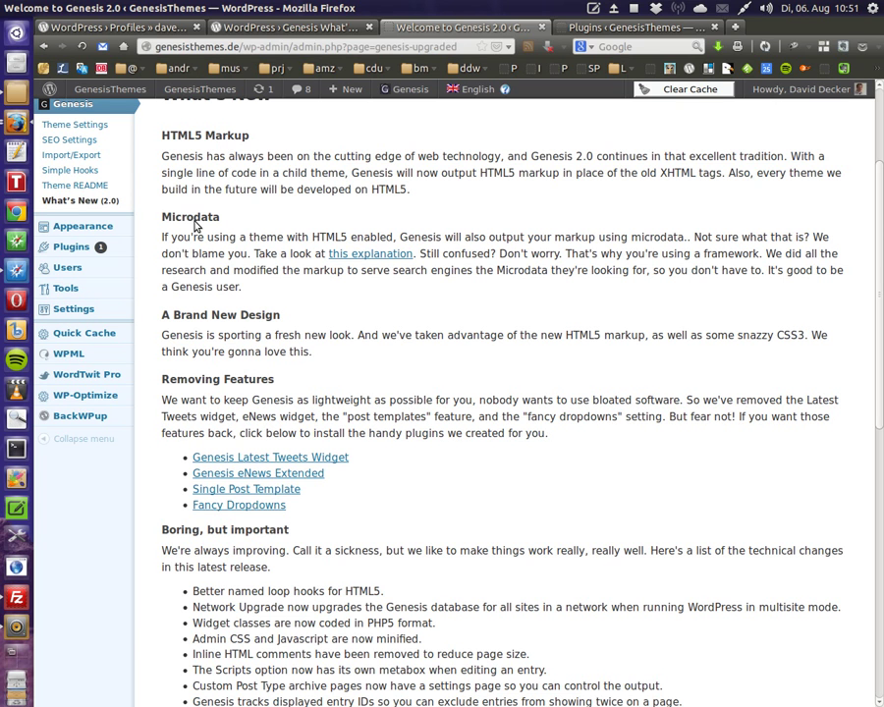
{"action": "scroll", "coordinate": [428, 342], "scroll_direction": "down", "scroll_amount": 1}
{"action": "scroll", "coordinate": [364, 253], "scroll_direction": "down", "scroll_amount": 3}
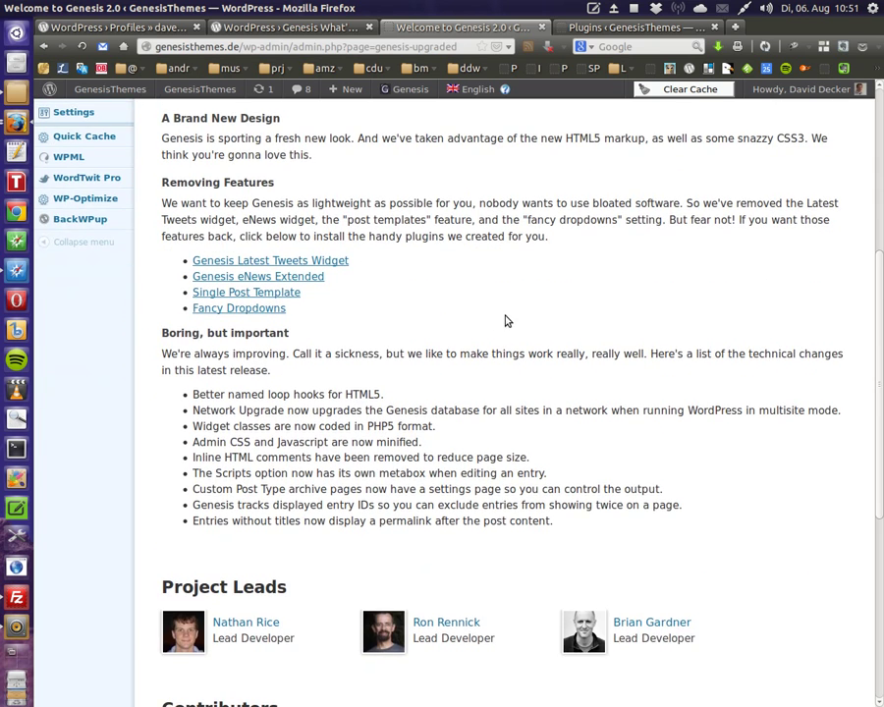
{"action": "scroll", "coordinate": [521, 320], "scroll_direction": "down", "scroll_amount": 3}
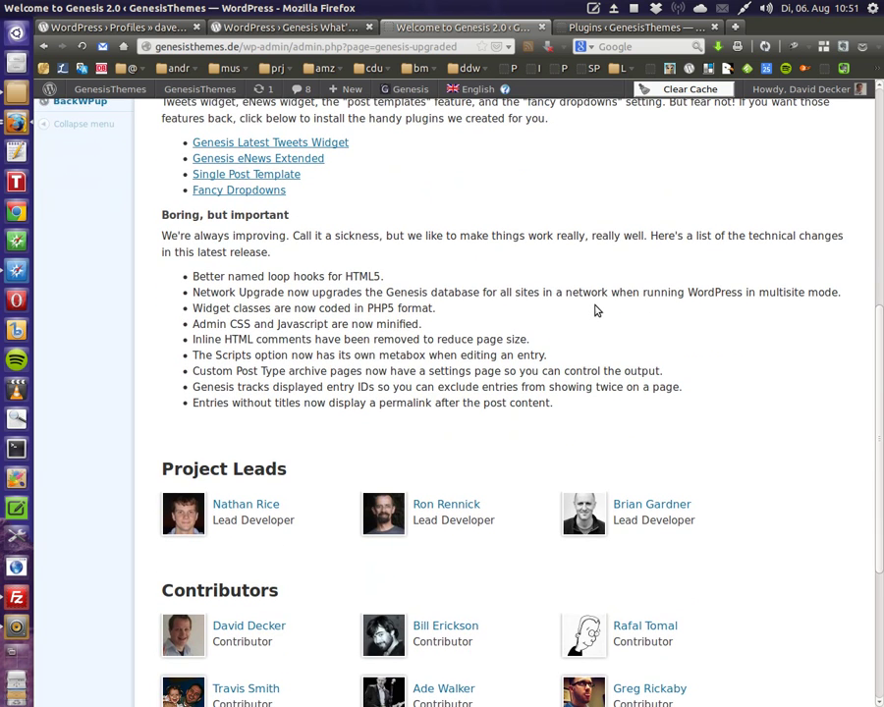
{"action": "scroll", "coordinate": [595, 310], "scroll_direction": "down", "scroll_amount": 3}
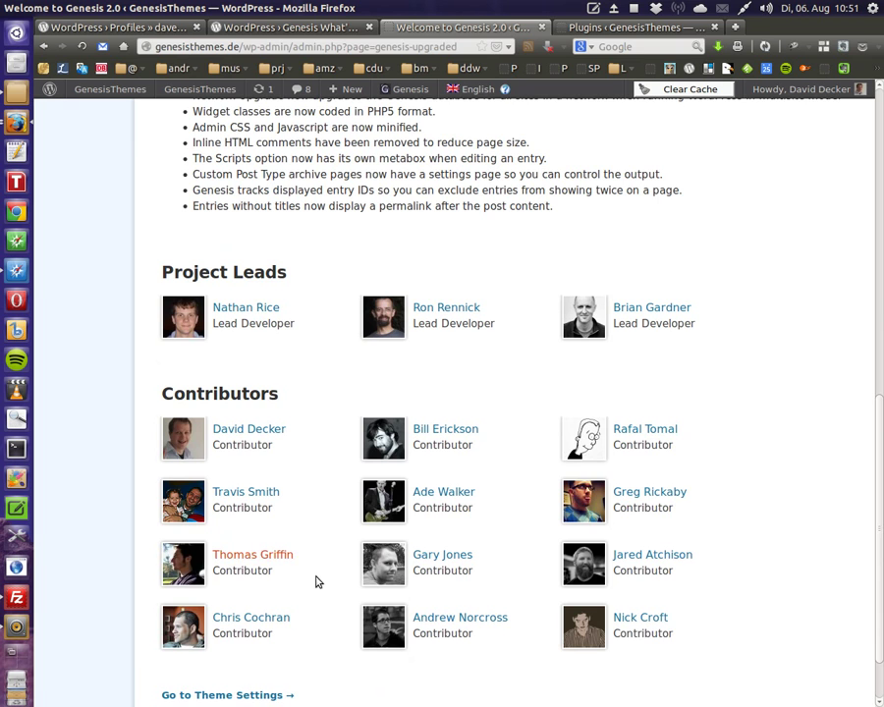
{"action": "scroll", "coordinate": [614, 364], "scroll_direction": "down", "scroll_amount": 2}
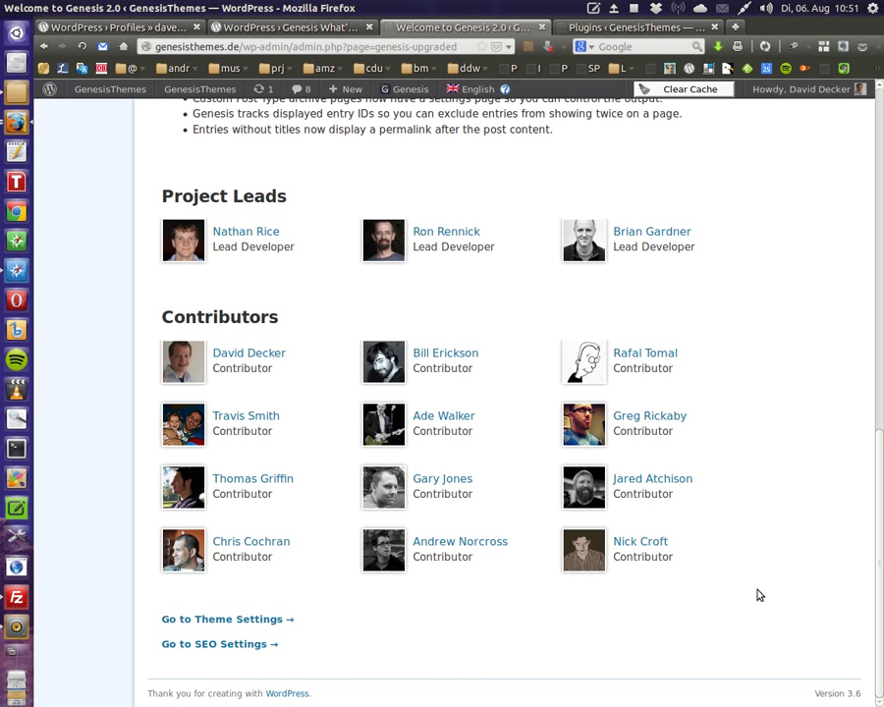
{"action": "key", "text": "Home"}
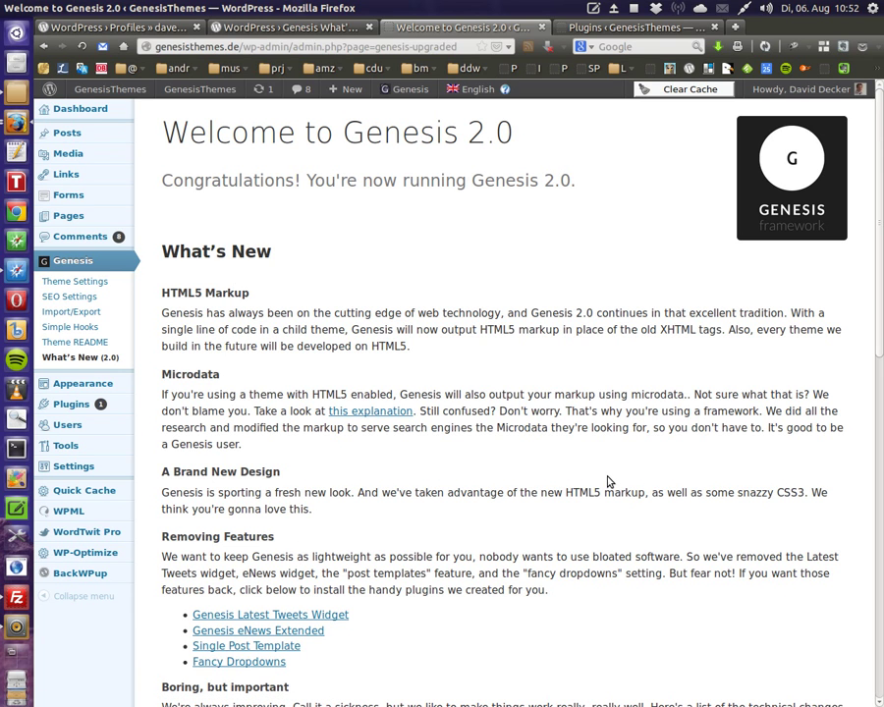
{"action": "scroll", "coordinate": [626, 417], "scroll_direction": "down", "scroll_amount": 4}
{"action": "scroll", "coordinate": [631, 424], "scroll_direction": "up", "scroll_amount": 4}
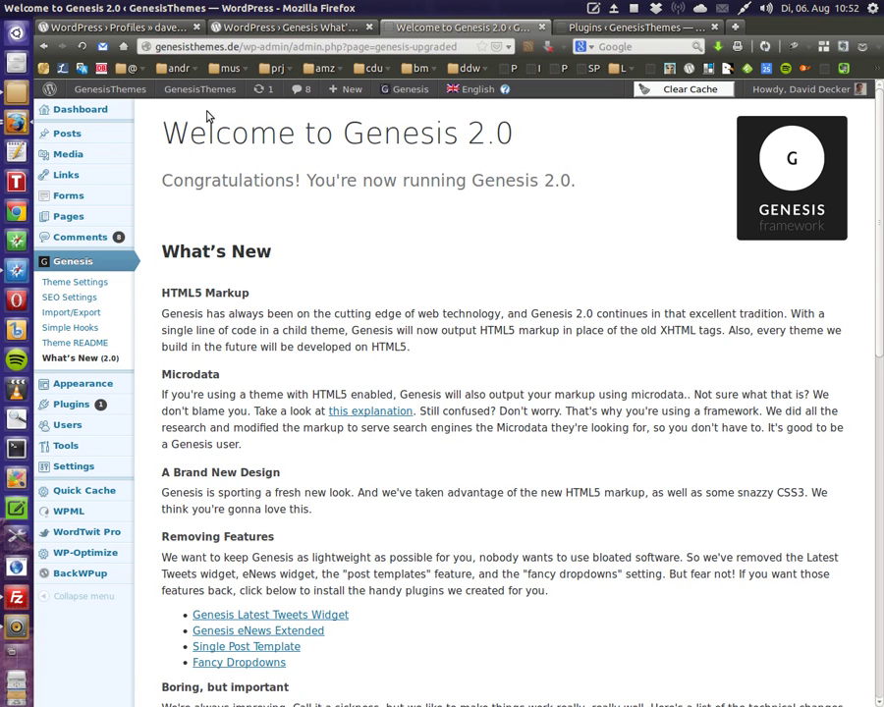
Step: Review the Genesis What's New Info plugin's directory page, including its title, download option, requirements, localization and author details
{"action": "left_click", "coordinate": [246, 27]}
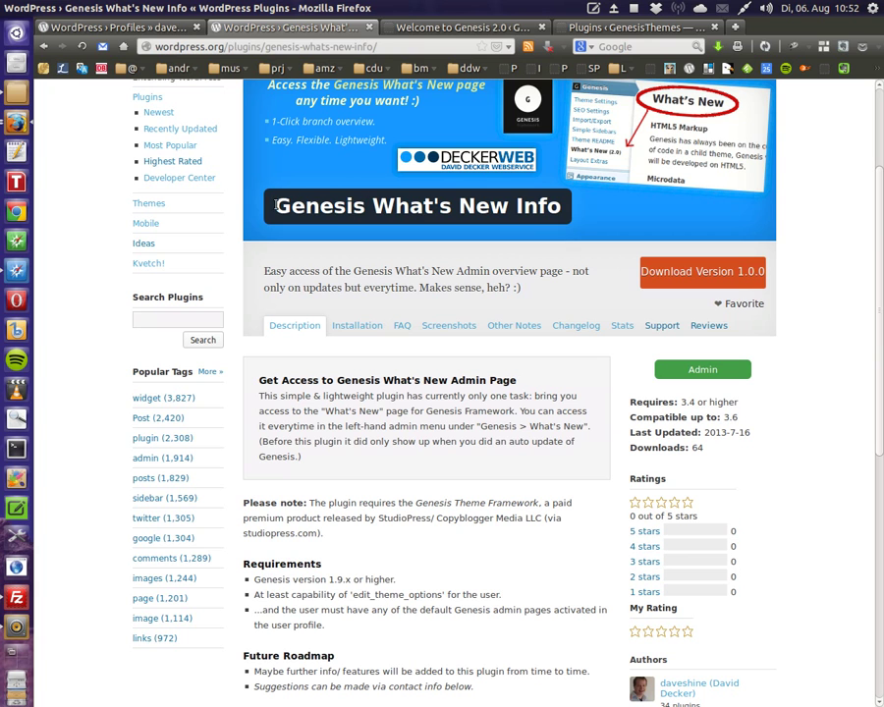
{"action": "left_click_drag", "start_coordinate": [276, 205], "coordinate": [556, 205]}
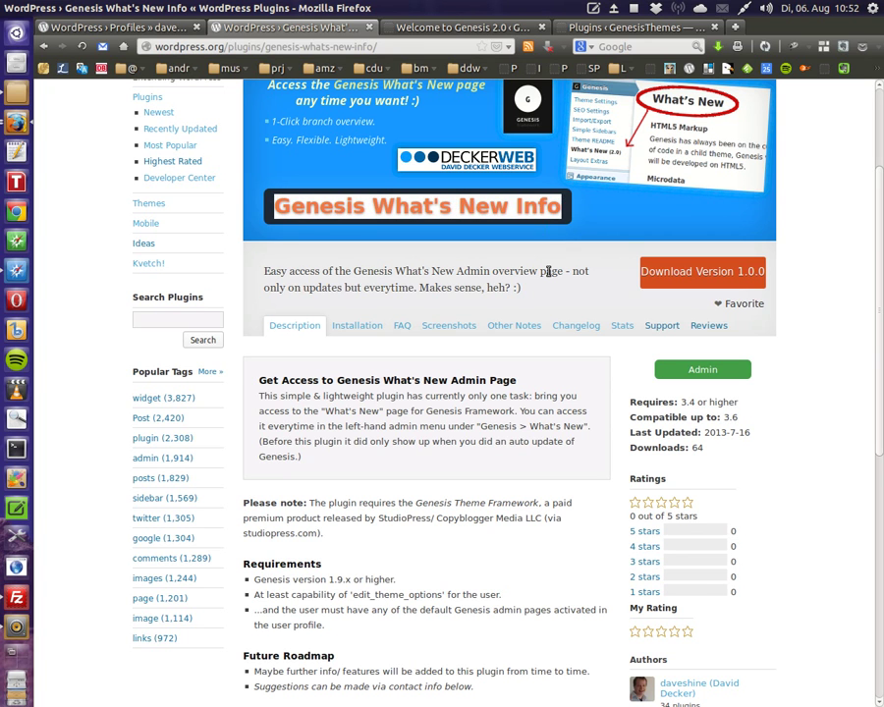
{"action": "left_click", "coordinate": [547, 271]}
{"action": "scroll", "coordinate": [452, 301], "scroll_direction": "up", "scroll_amount": 2}
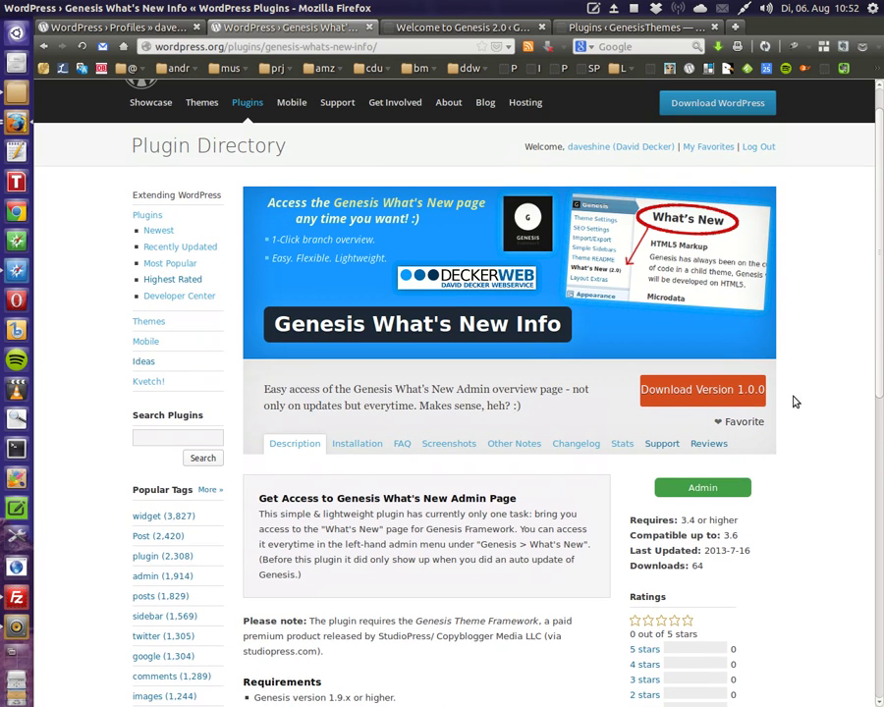
{"action": "scroll", "coordinate": [837, 387], "scroll_direction": "down", "scroll_amount": 3}
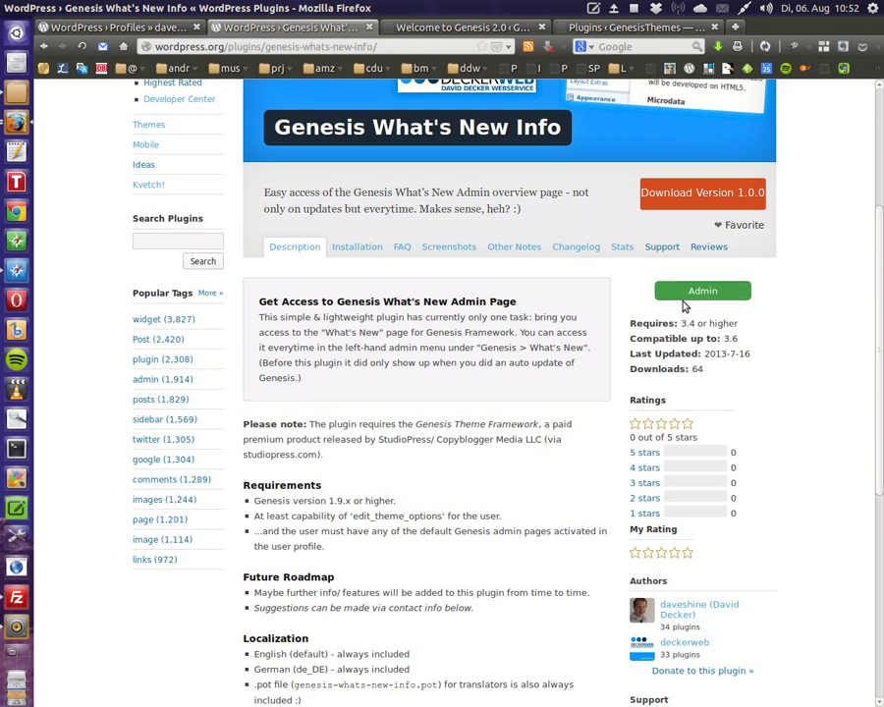
{"action": "scroll", "coordinate": [800, 428], "scroll_direction": "down", "scroll_amount": 2}
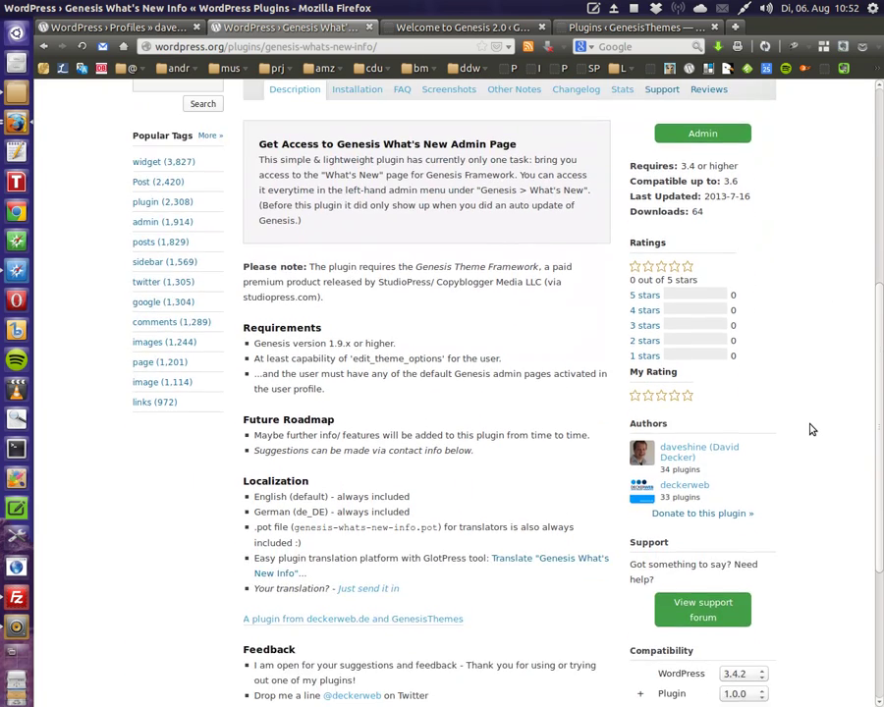
{"action": "scroll", "coordinate": [810, 424], "scroll_direction": "up", "scroll_amount": 3}
{"action": "scroll", "coordinate": [805, 418], "scroll_direction": "up", "scroll_amount": 3}
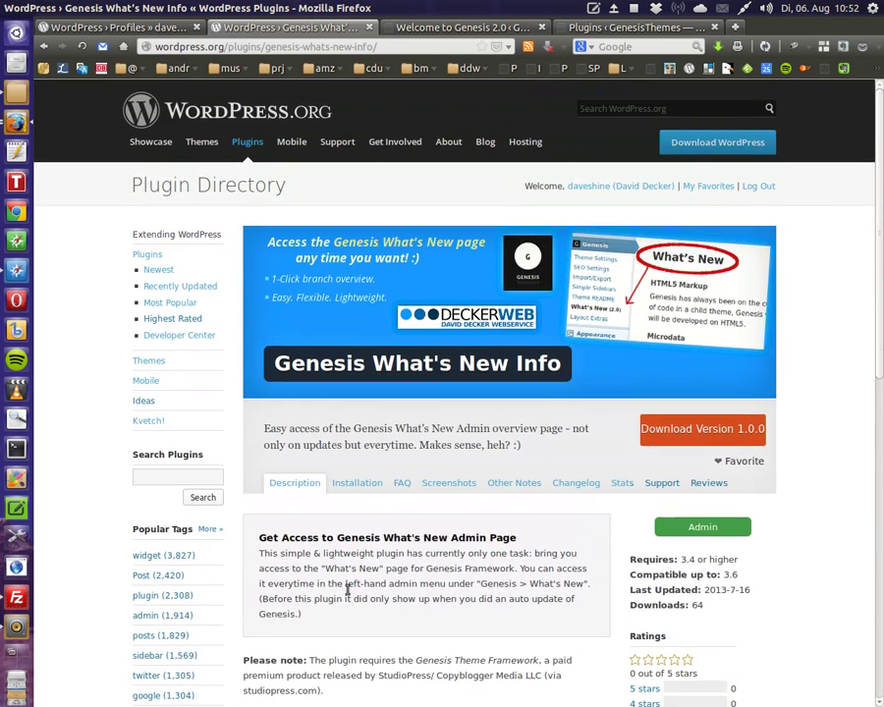